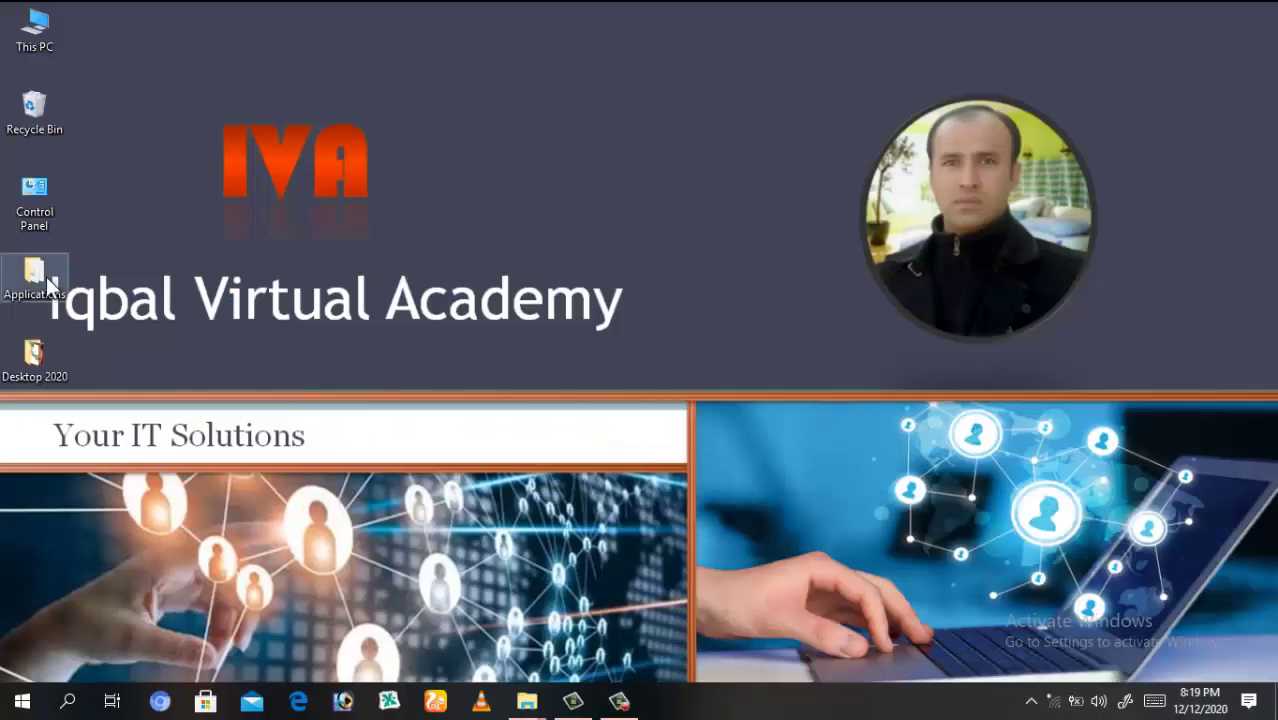
# Step: Open the Applications folder from the desktop and maximize its window
pyautogui.doubleClick(46, 277)
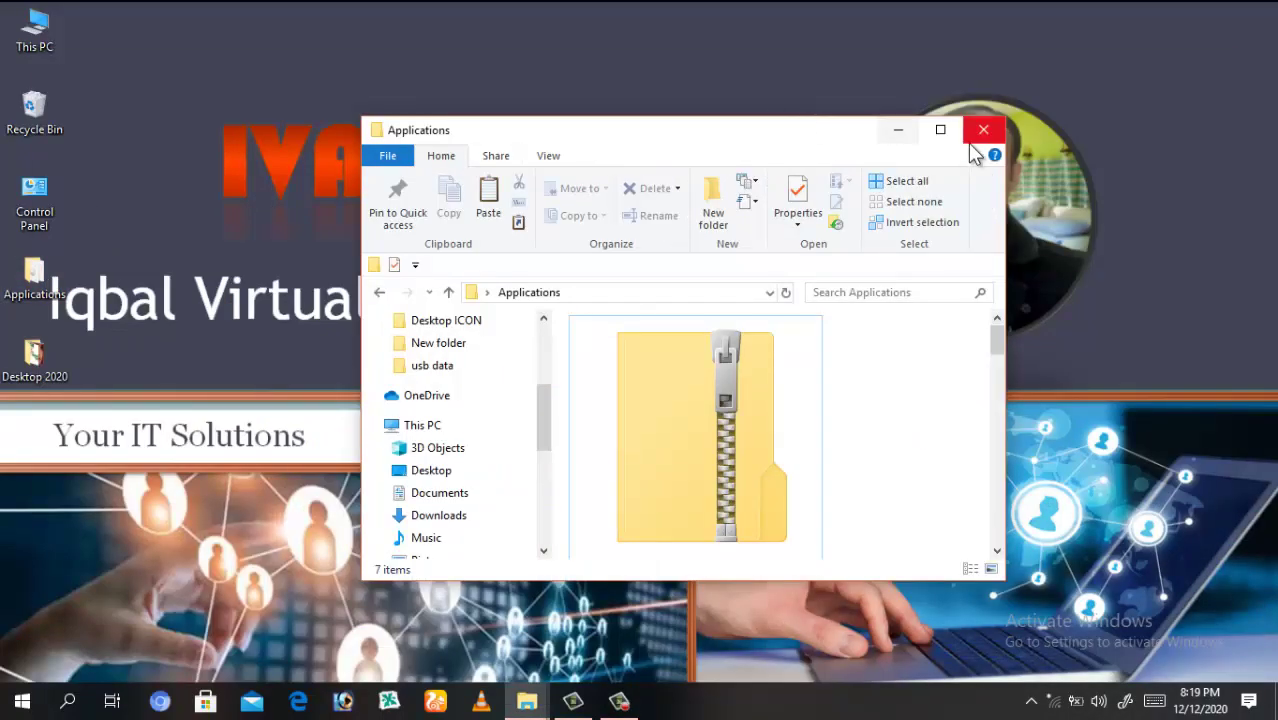
pyautogui.click(940, 129)
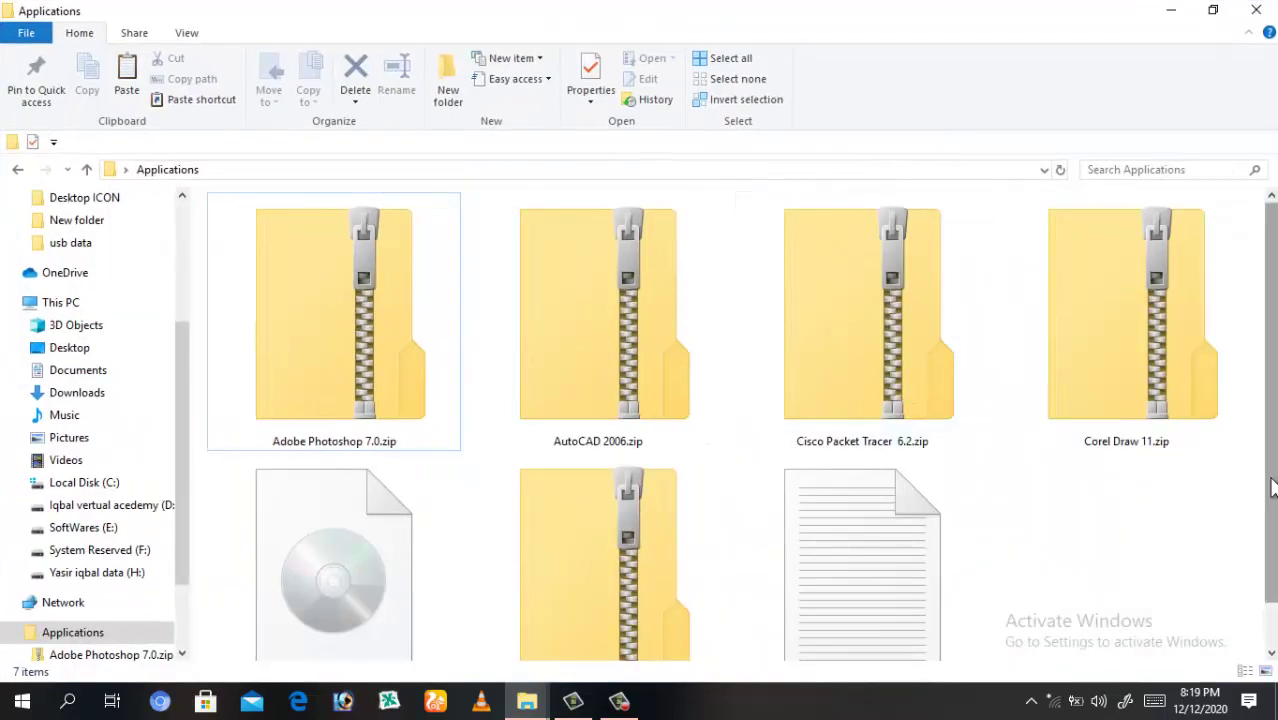
pyautogui.scroll(-1, 1268, 483)
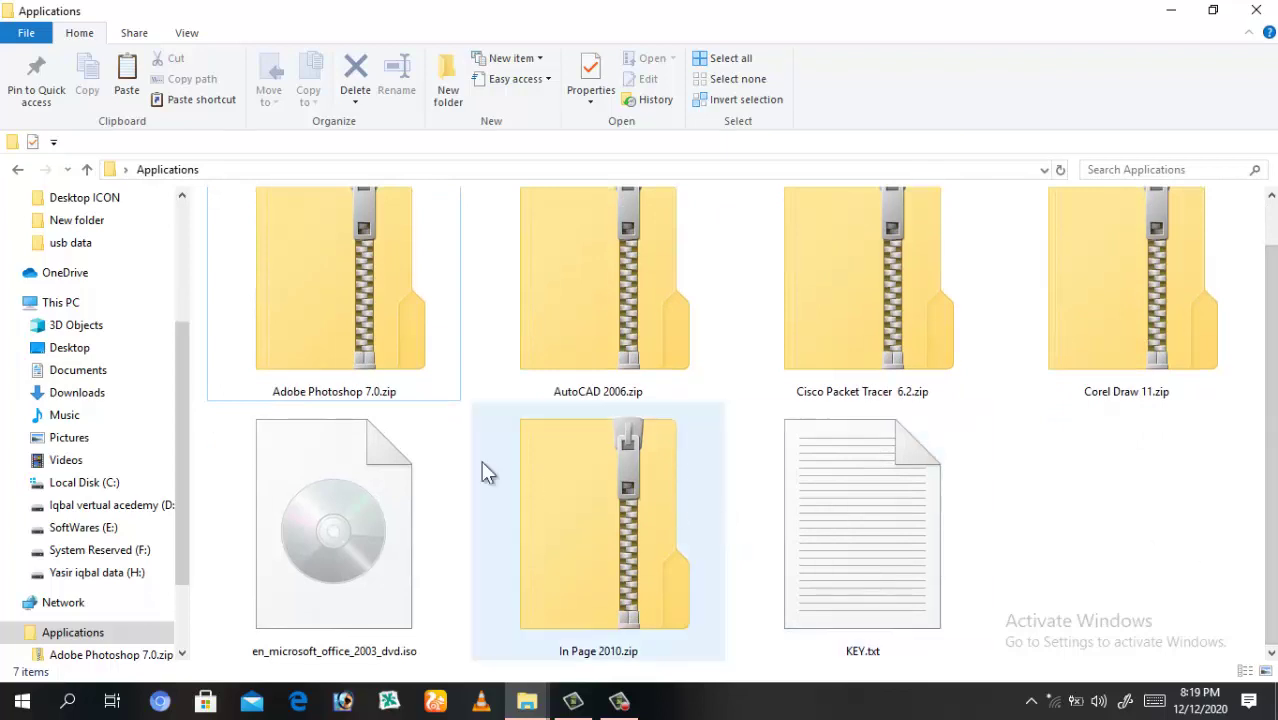
# Step: Look through the zip archives and KEY.txt, ending with en_microsoft_office_2003_dvd.iso selected
pyautogui.click(398, 374)
pyautogui.click(566, 357)
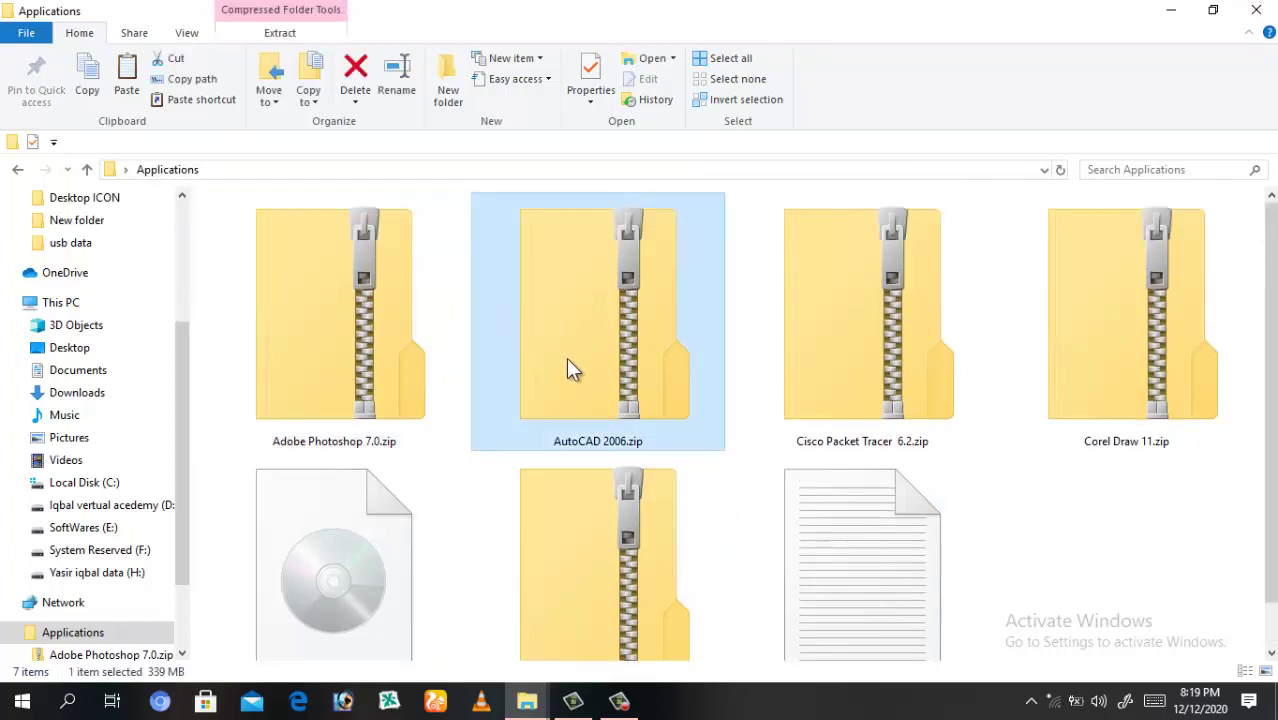
pyautogui.click(893, 388)
pyautogui.click(1090, 408)
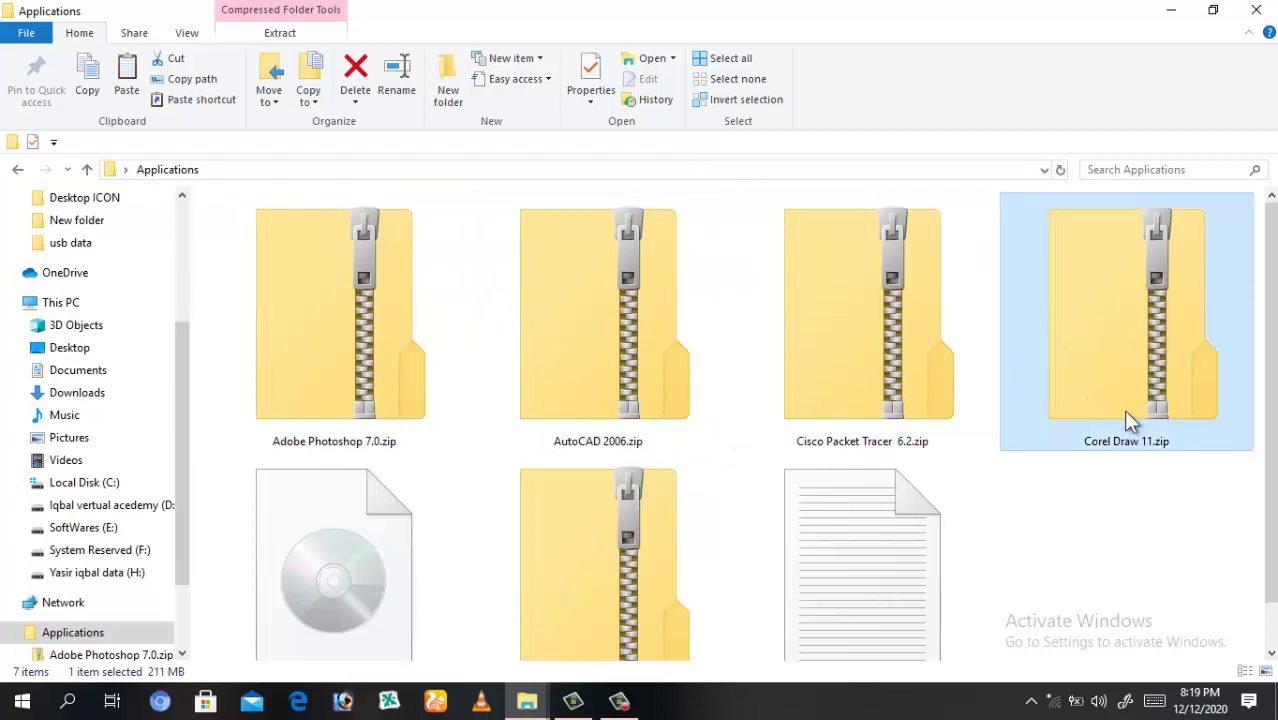
pyautogui.moveTo(1275, 474); pyautogui.dragTo(1275, 513)
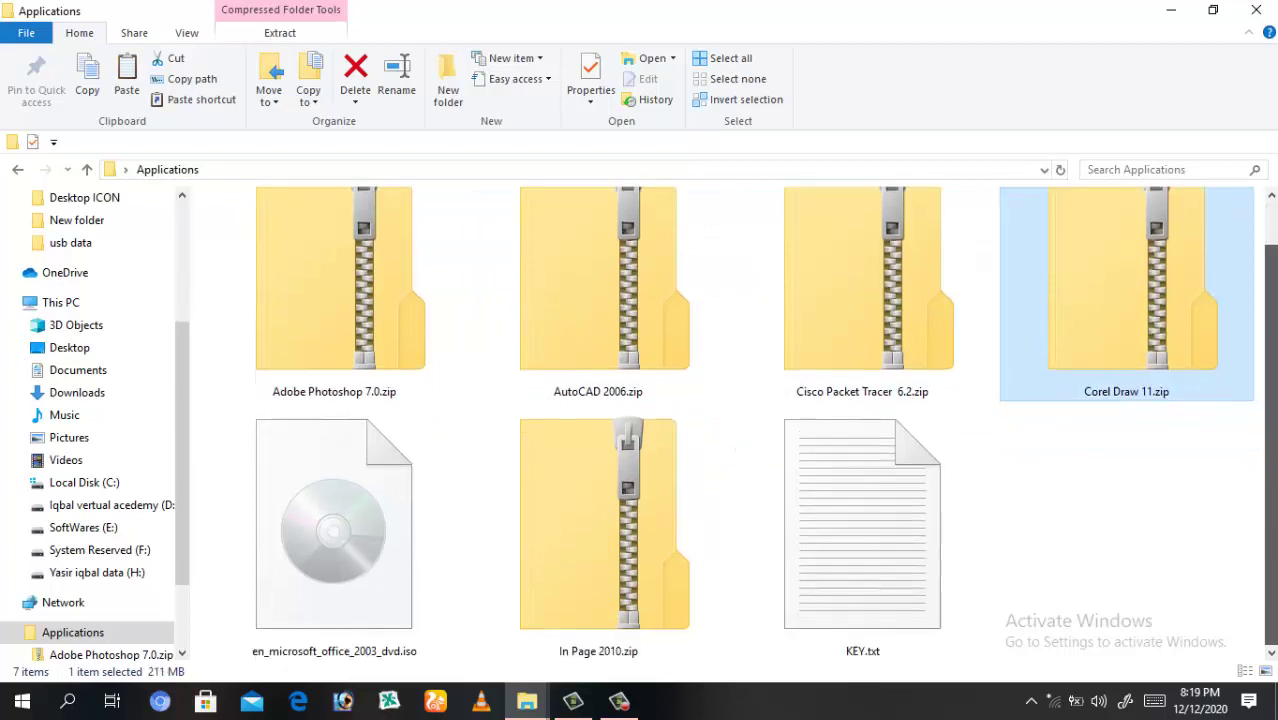
pyautogui.click(564, 514)
pyautogui.click(405, 567)
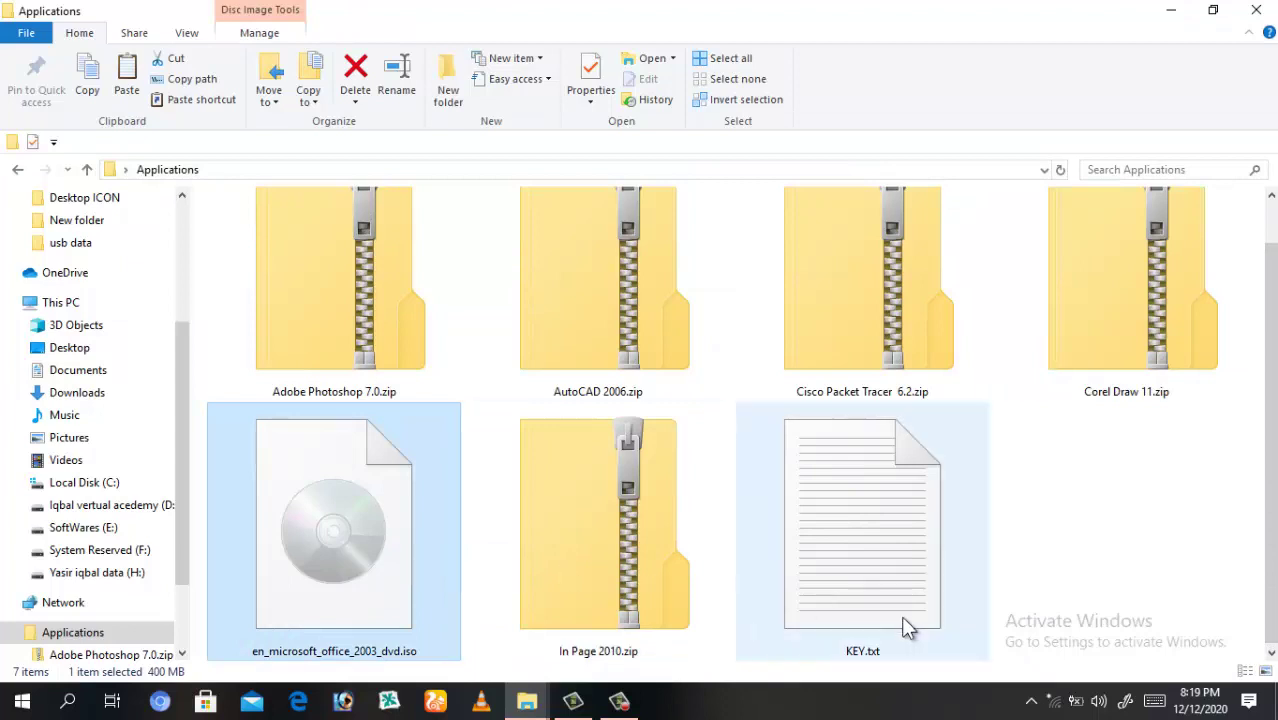
pyautogui.click(876, 595)
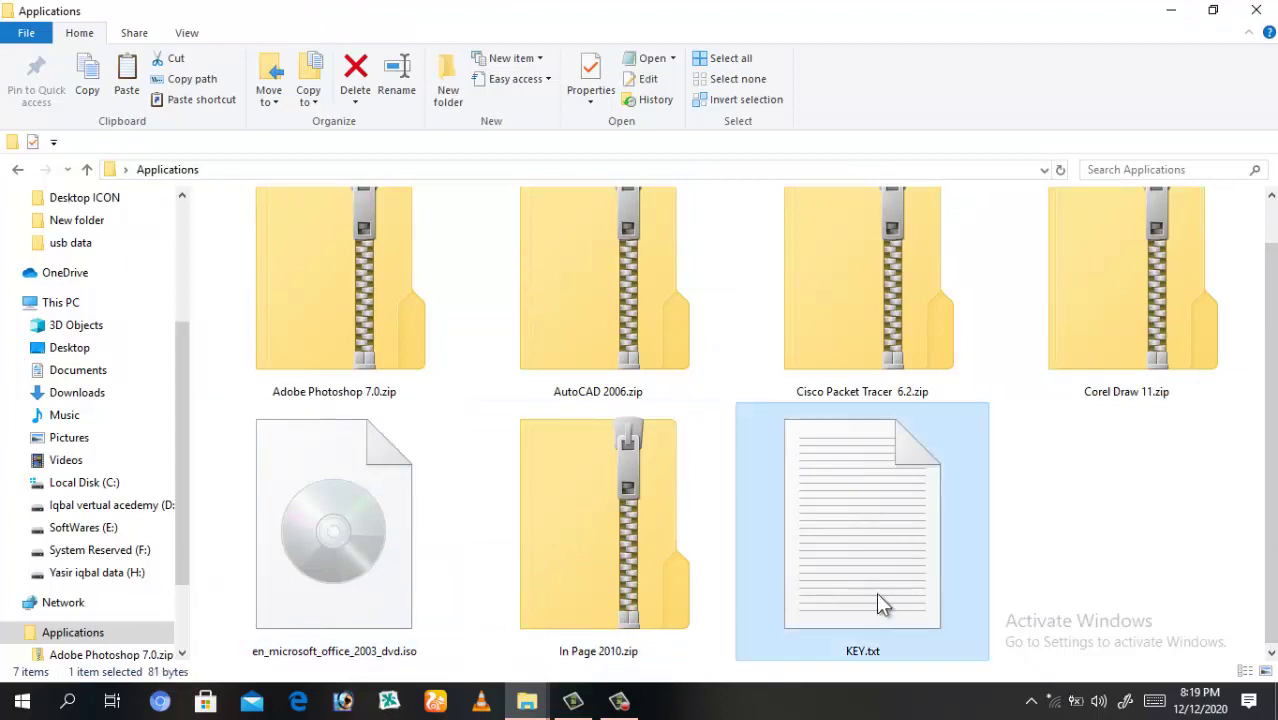
pyautogui.click(310, 605)
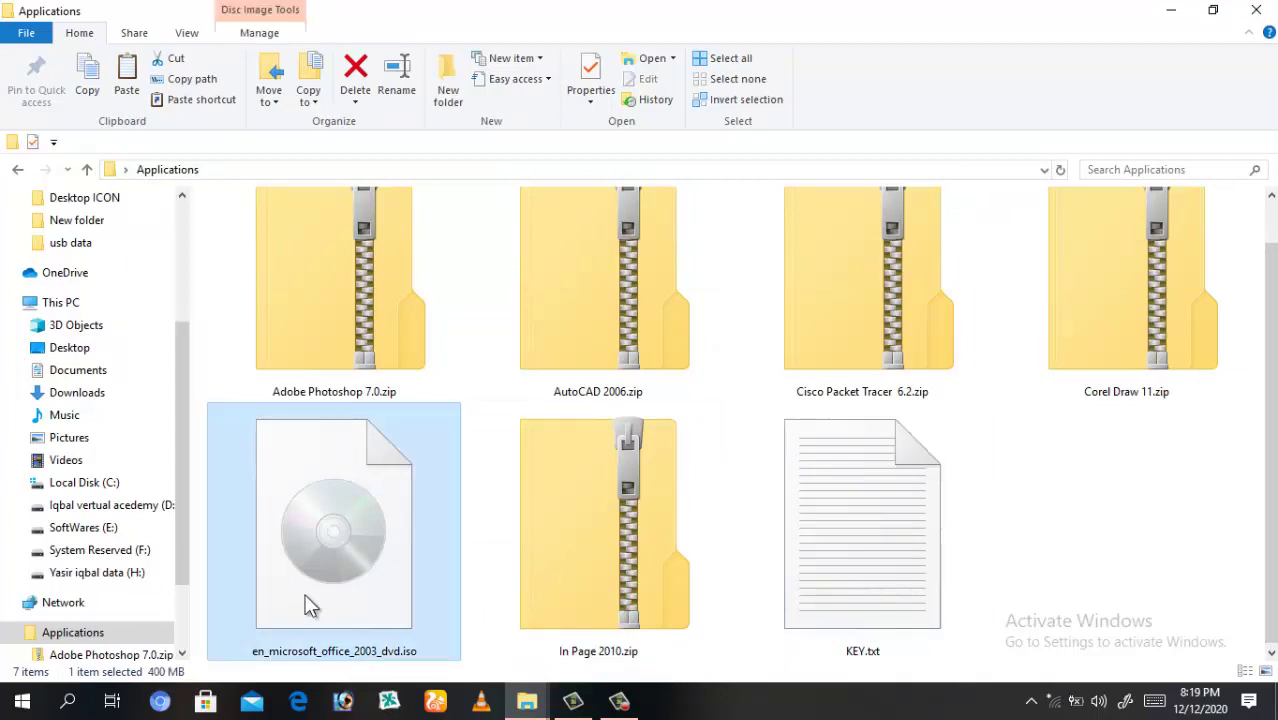
pyautogui.click(833, 584)
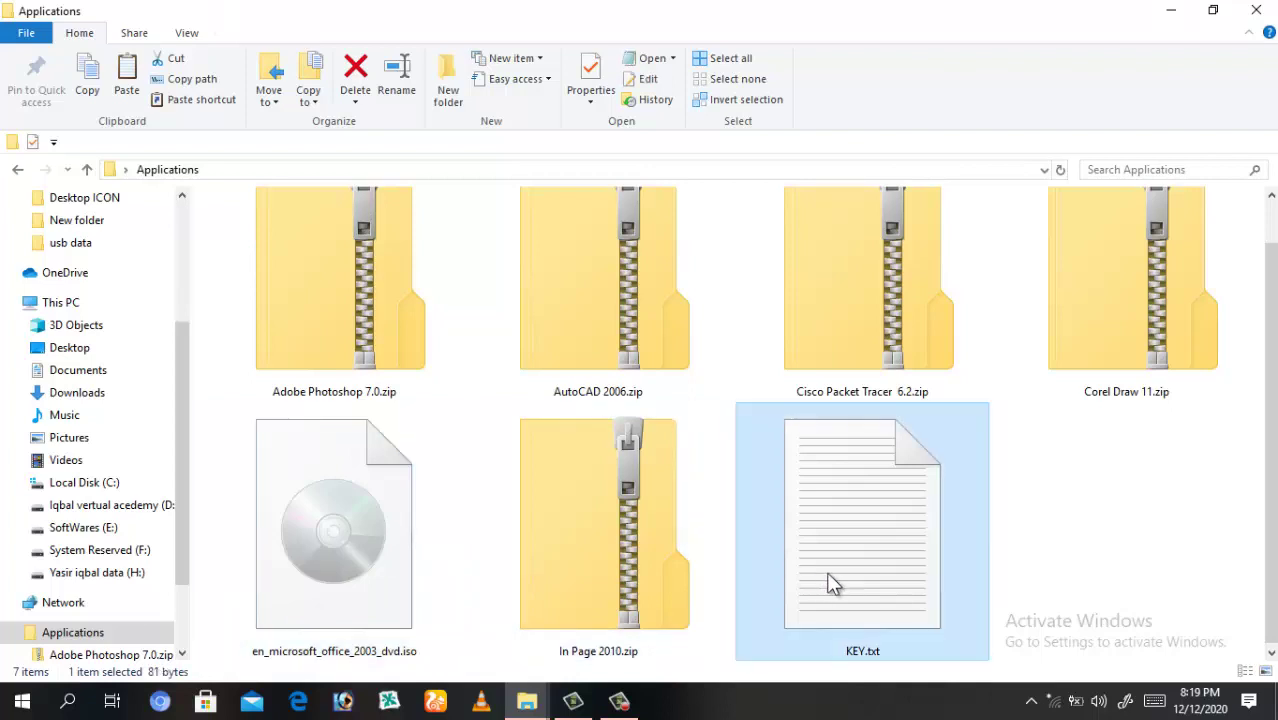
pyautogui.click(355, 545)
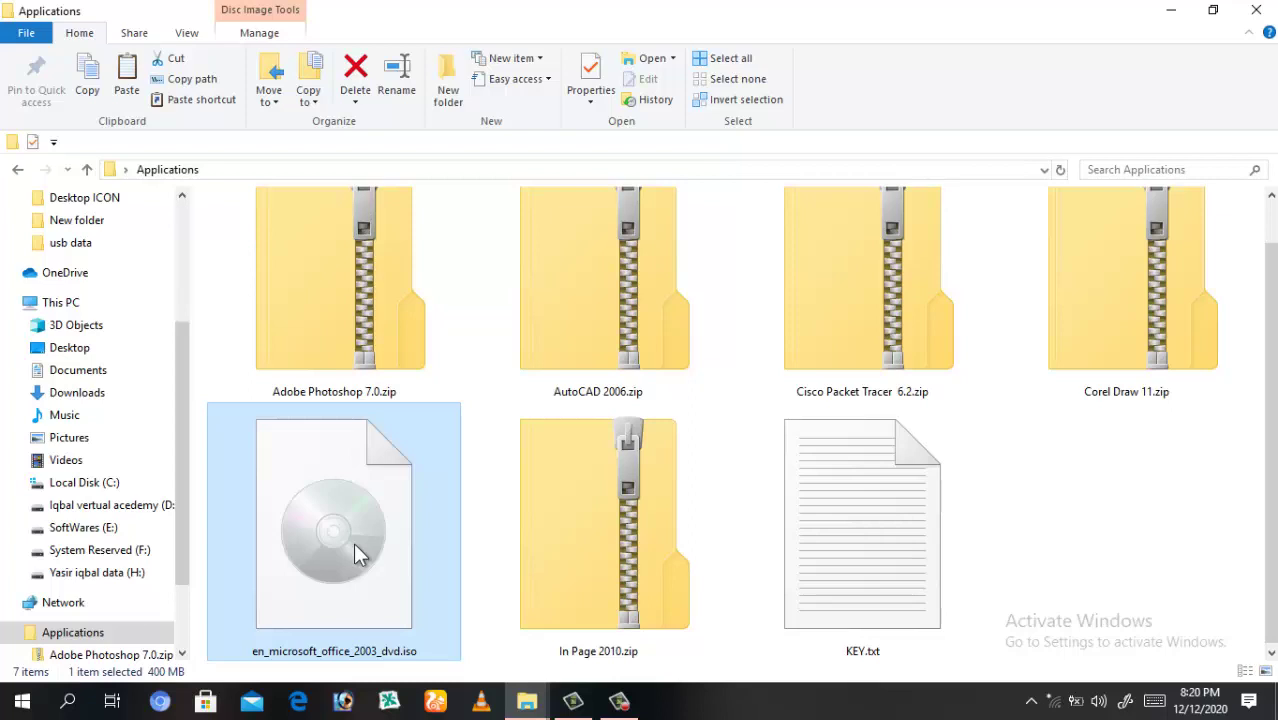
# Step: Extract en_microsoft_office_2003_dvd.iso with WinRAR into the default en_microsoft_office_2003_dvd folder
pyautogui.rightClick(353, 542)
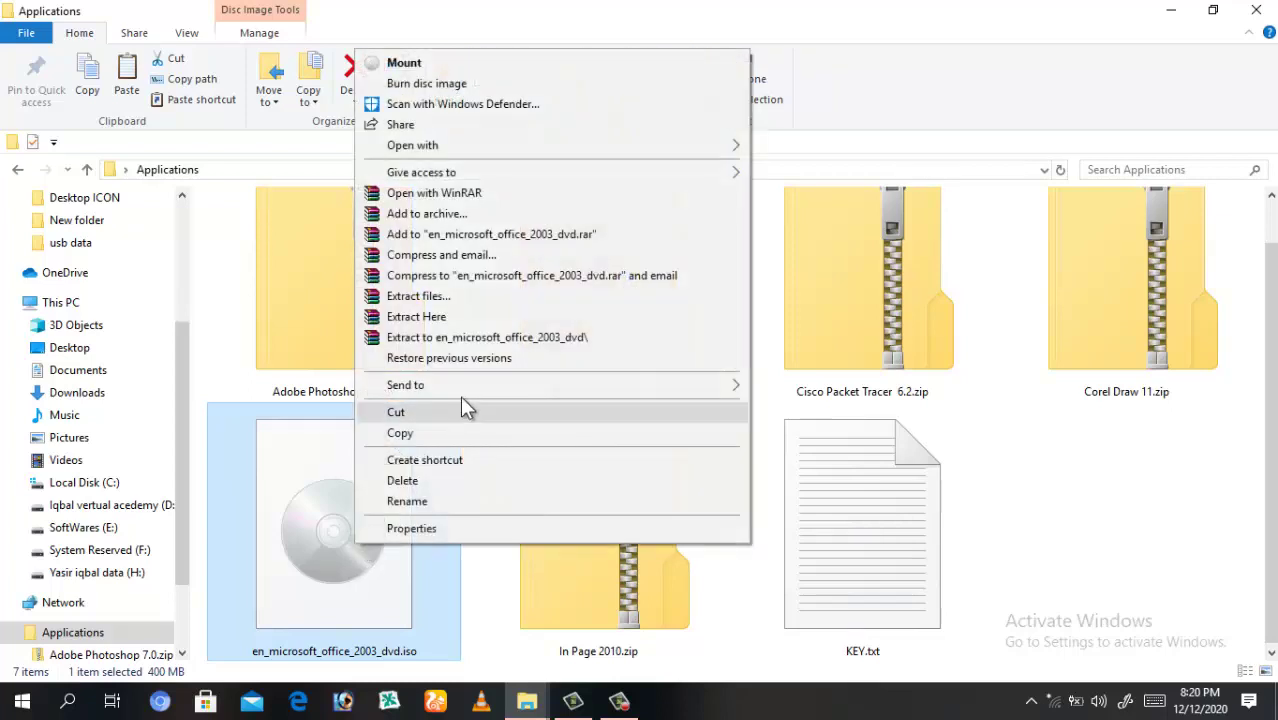
pyautogui.moveTo(460, 390)
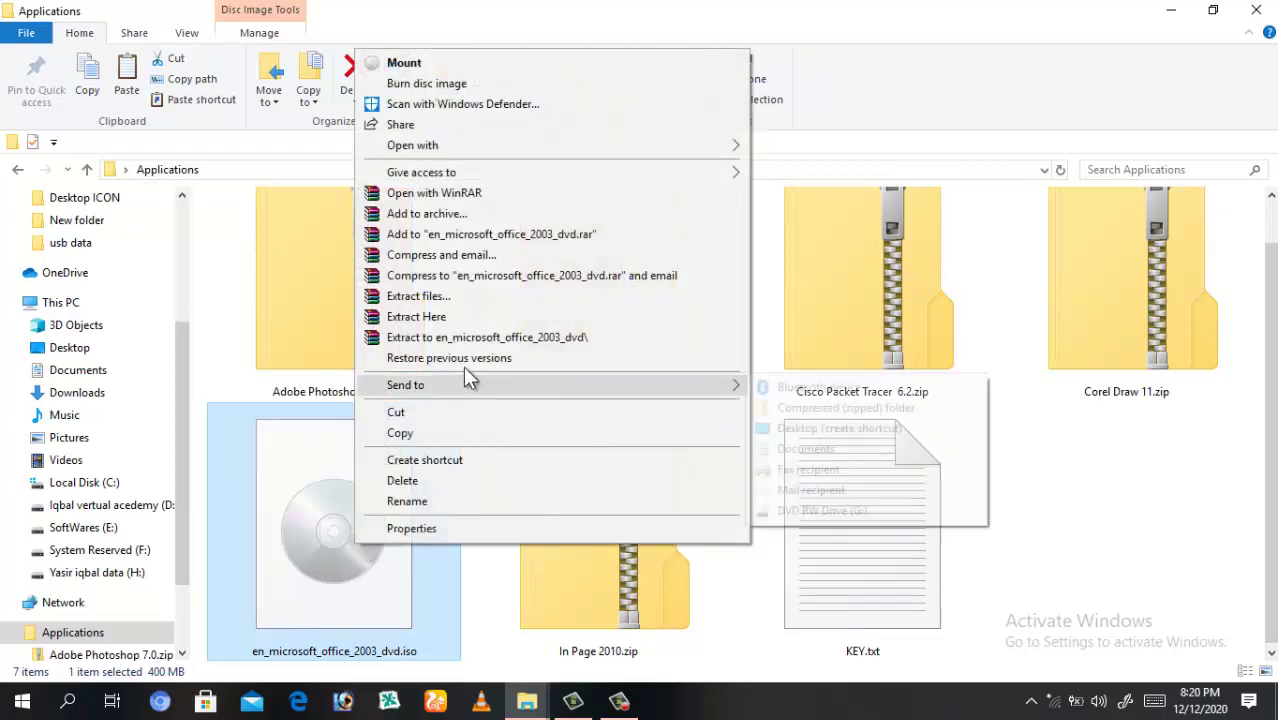
pyautogui.click(458, 300)
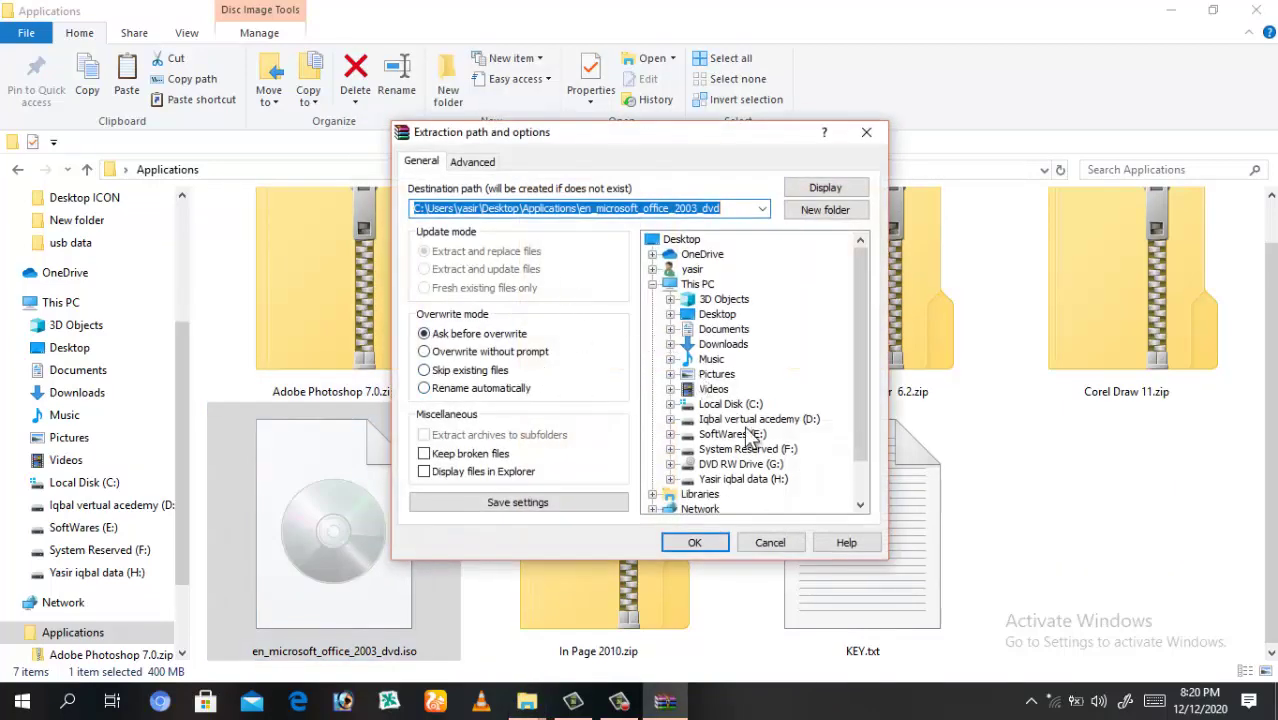
pyautogui.click(708, 541)
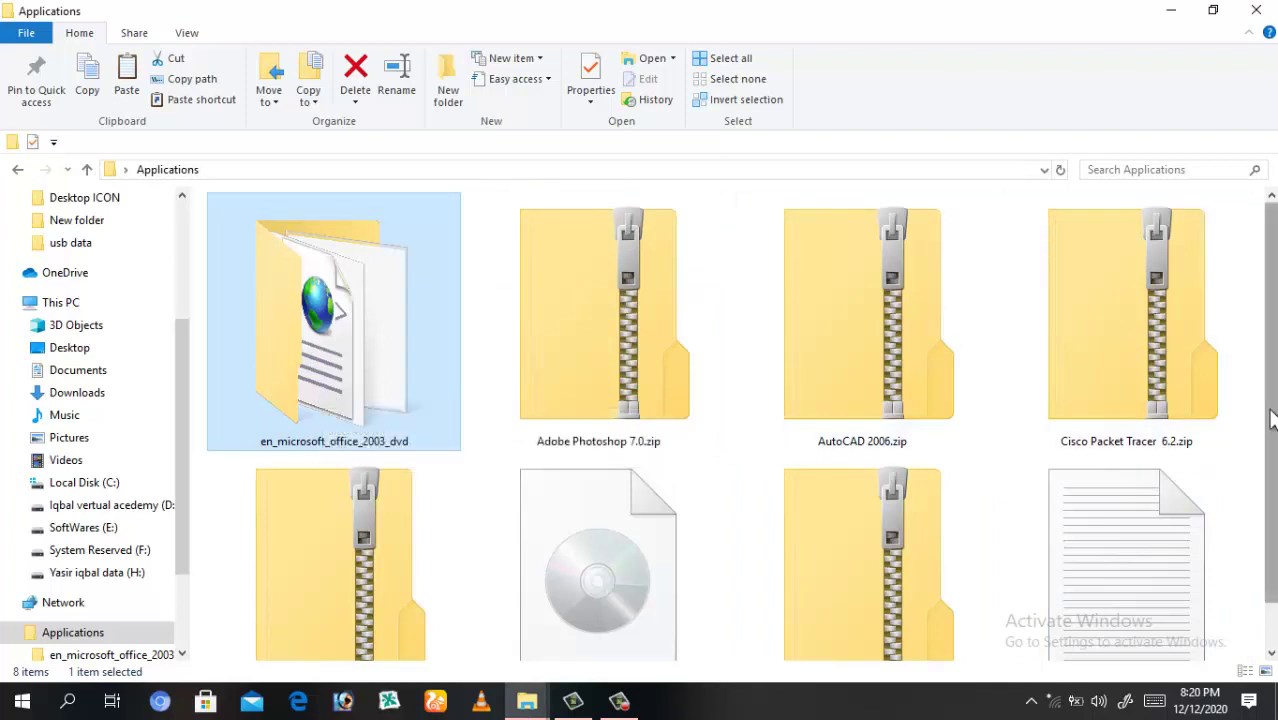
# Step: Locate SETUP.EXE in the extracted folder, then return to Applications and open KEY.txt
pyautogui.scroll(-1, 1270, 420)
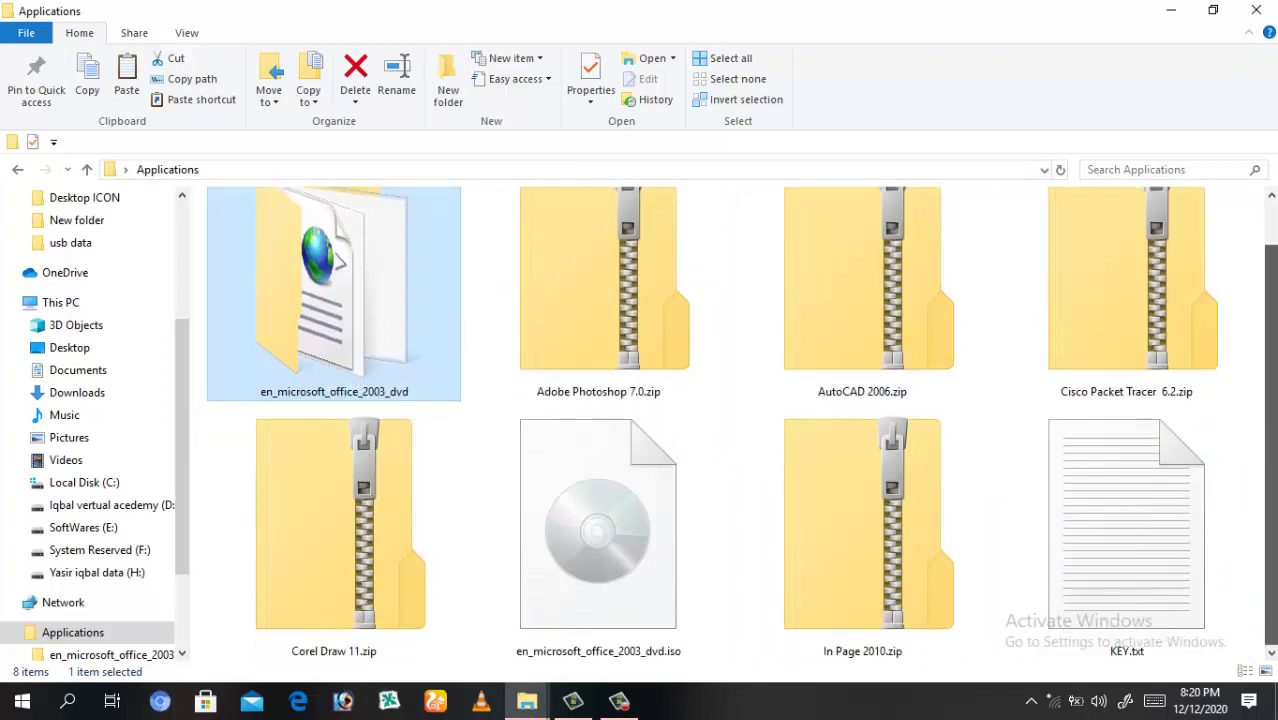
pyautogui.doubleClick(396, 360)
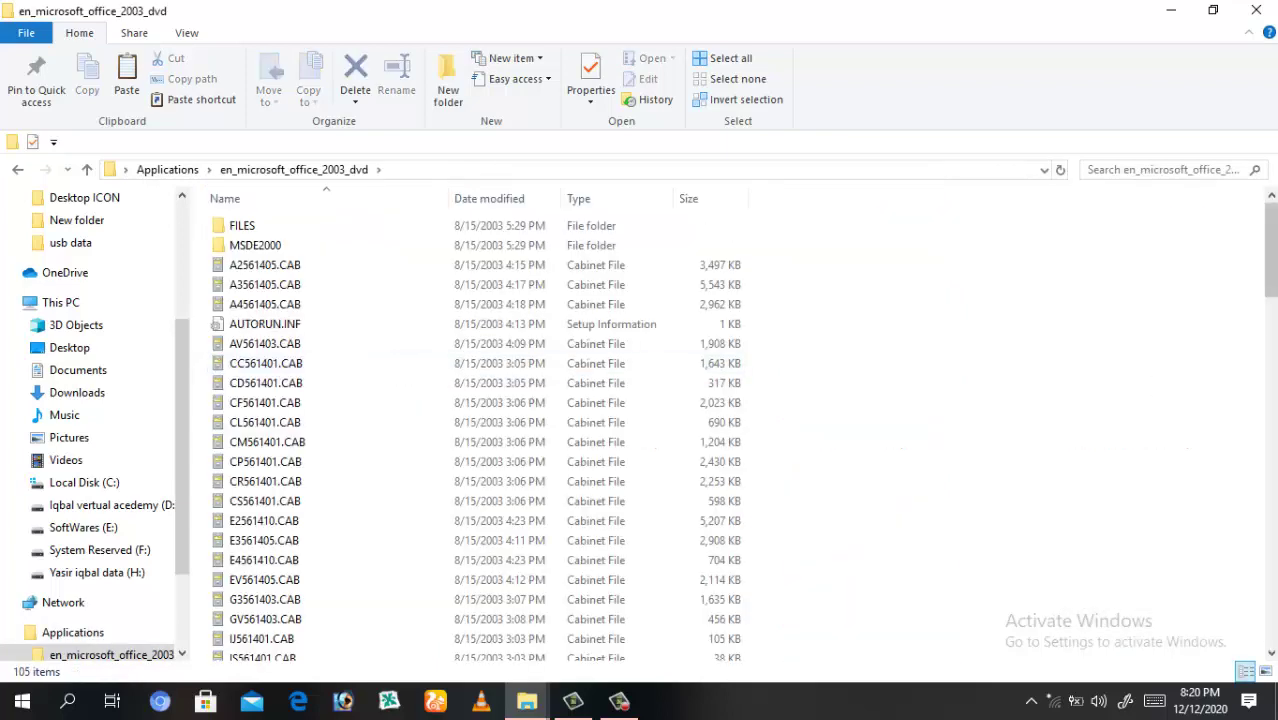
pyautogui.moveTo(1270, 280); pyautogui.dragTo(1270, 448)
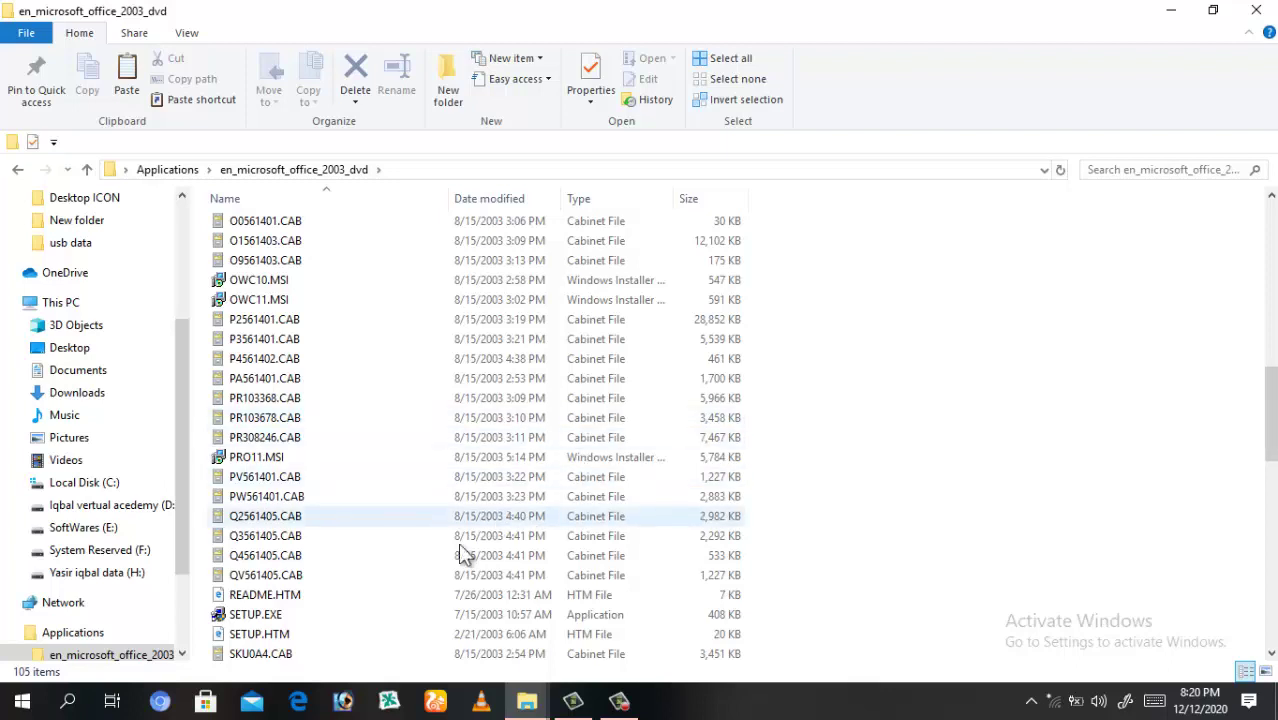
pyautogui.click(370, 616)
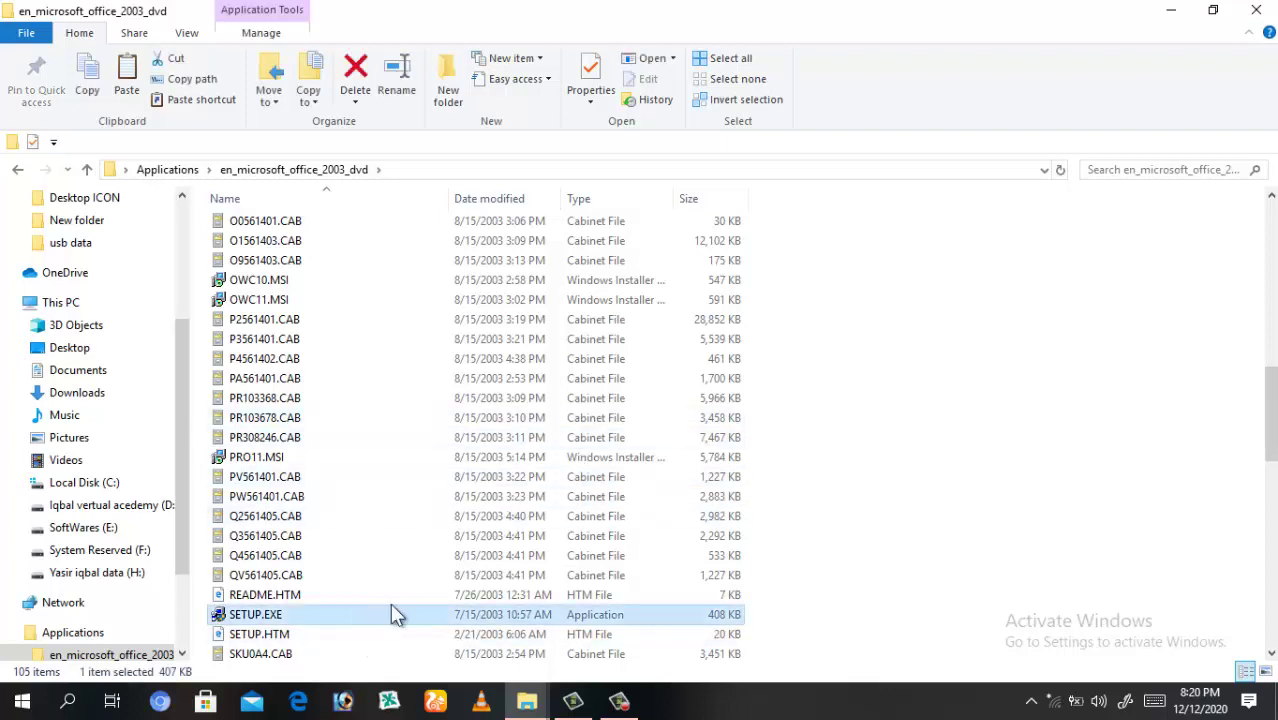
pyautogui.click(89, 170)
pyautogui.click(1077, 508)
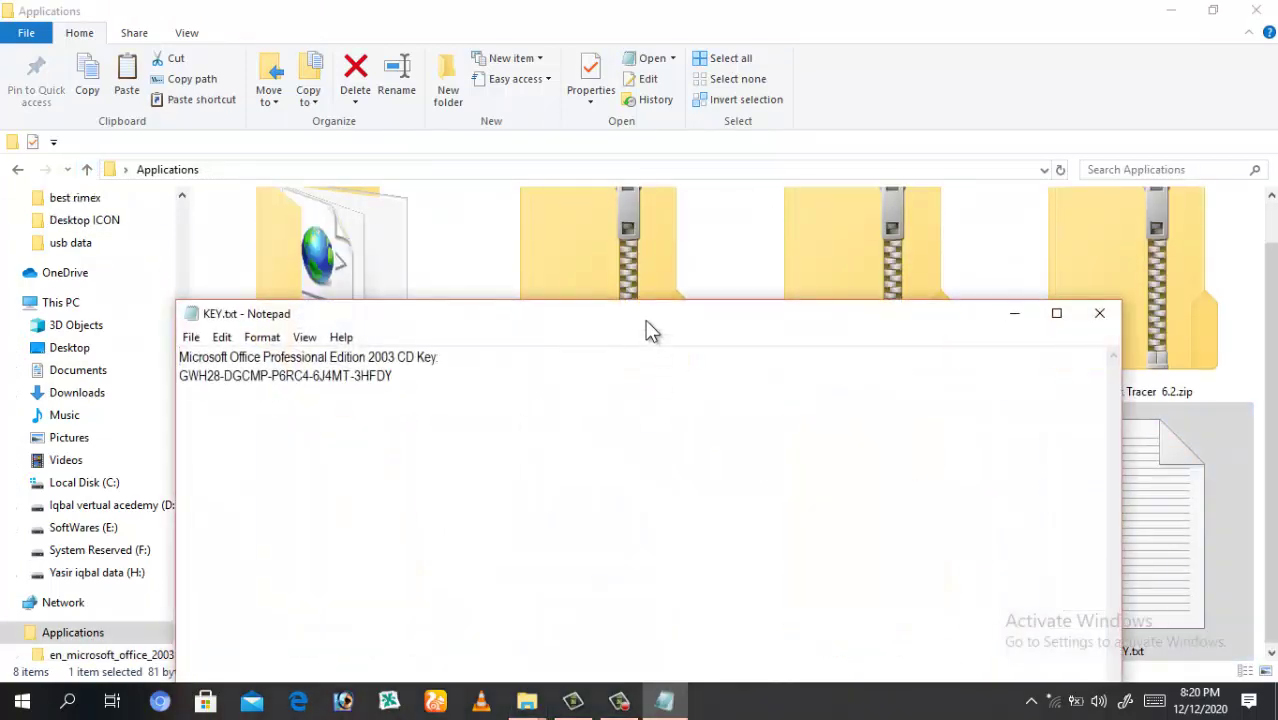
# Step: Move the KEY.txt Notepad window lower and minimize it to the taskbar
pyautogui.moveTo(650, 330)
pyautogui.mouseDown()
pyautogui.moveTo(873, 422)
pyautogui.moveTo(810, 355)
pyautogui.mouseUp()
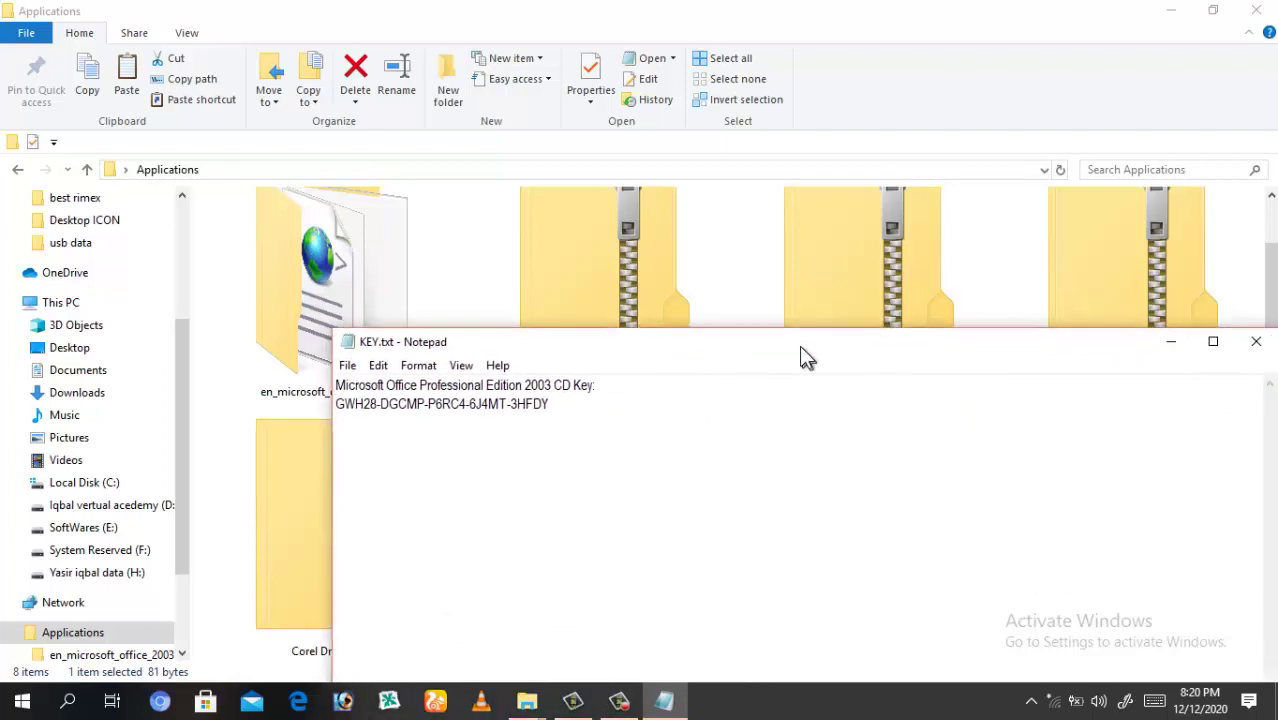
pyautogui.click(1172, 345)
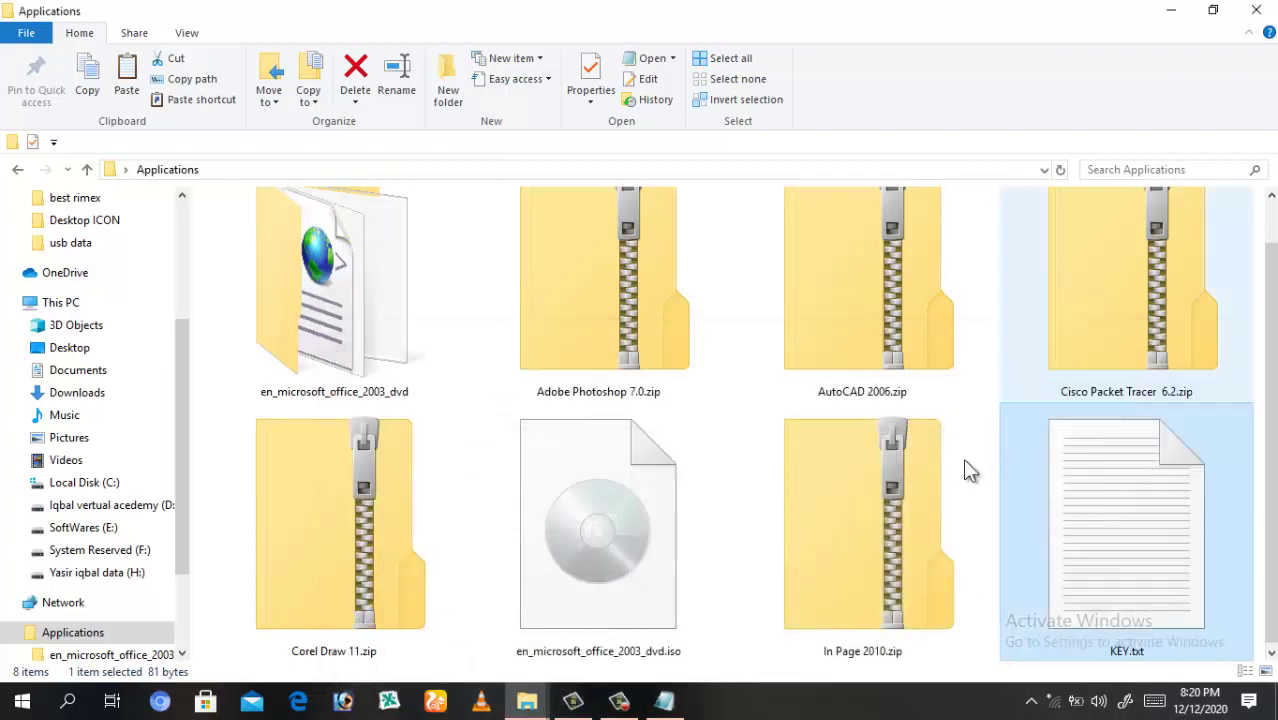
pyautogui.click(665, 703)
pyautogui.click(668, 703)
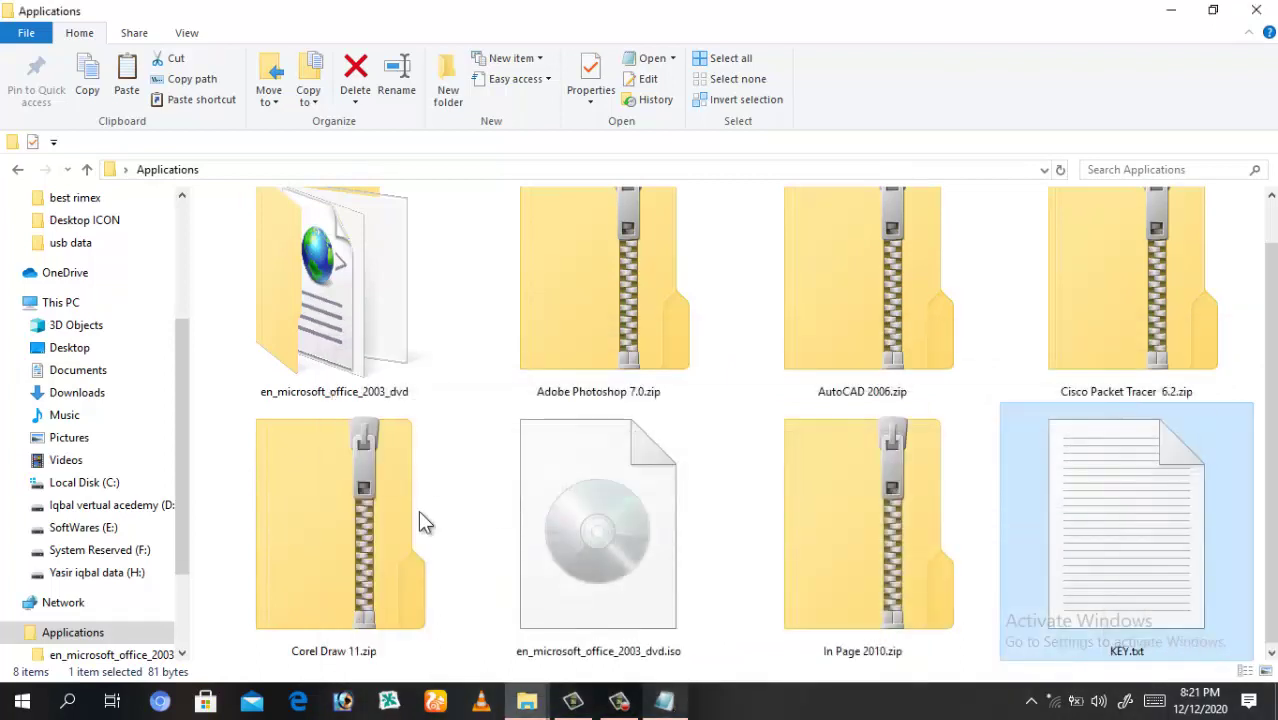
# Step: Run SETUP.EXE from the en_microsoft_office_2003_dvd folder and minimize File Explorer
pyautogui.moveTo(362, 364)
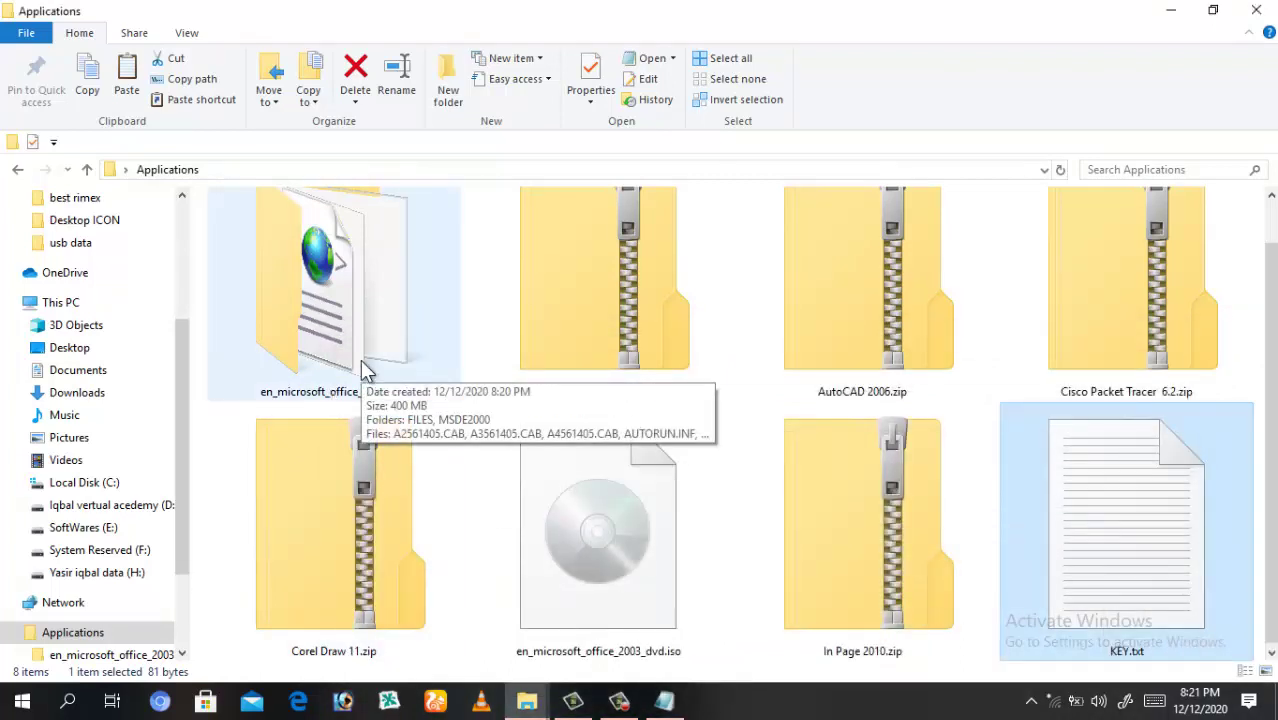
pyautogui.doubleClick(363, 369)
pyautogui.click(360, 359)
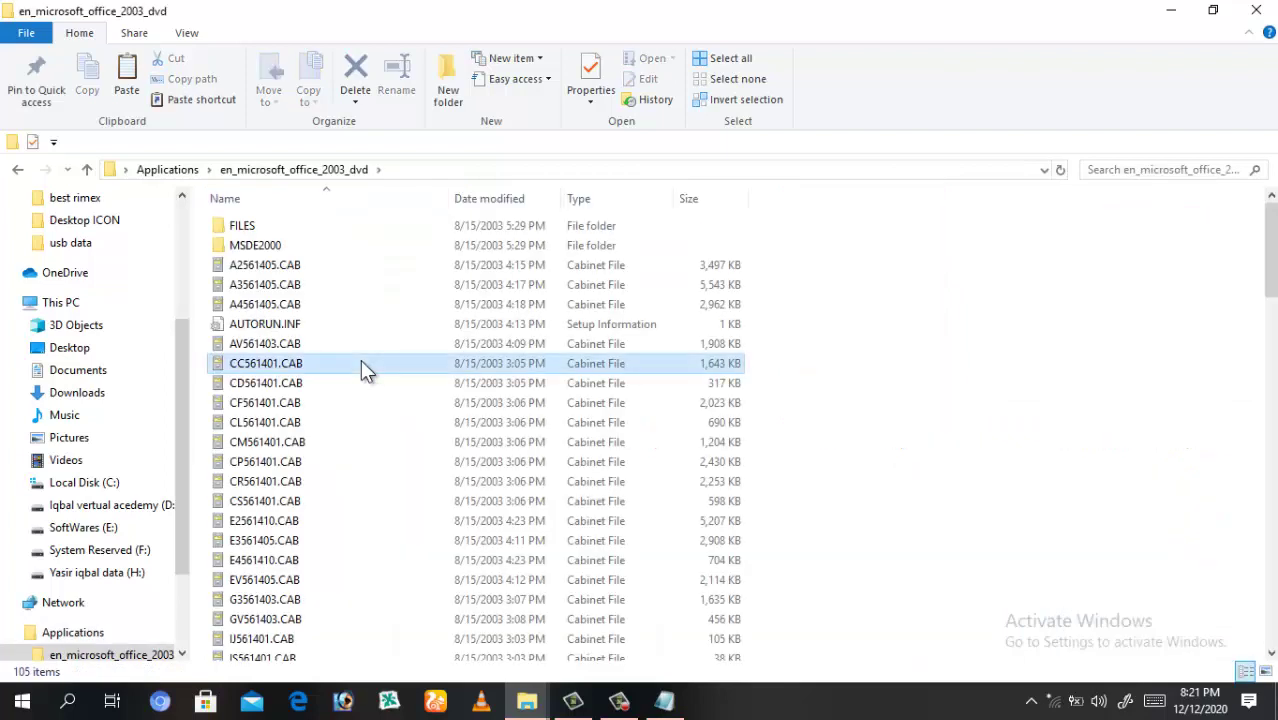
pyautogui.press('s')
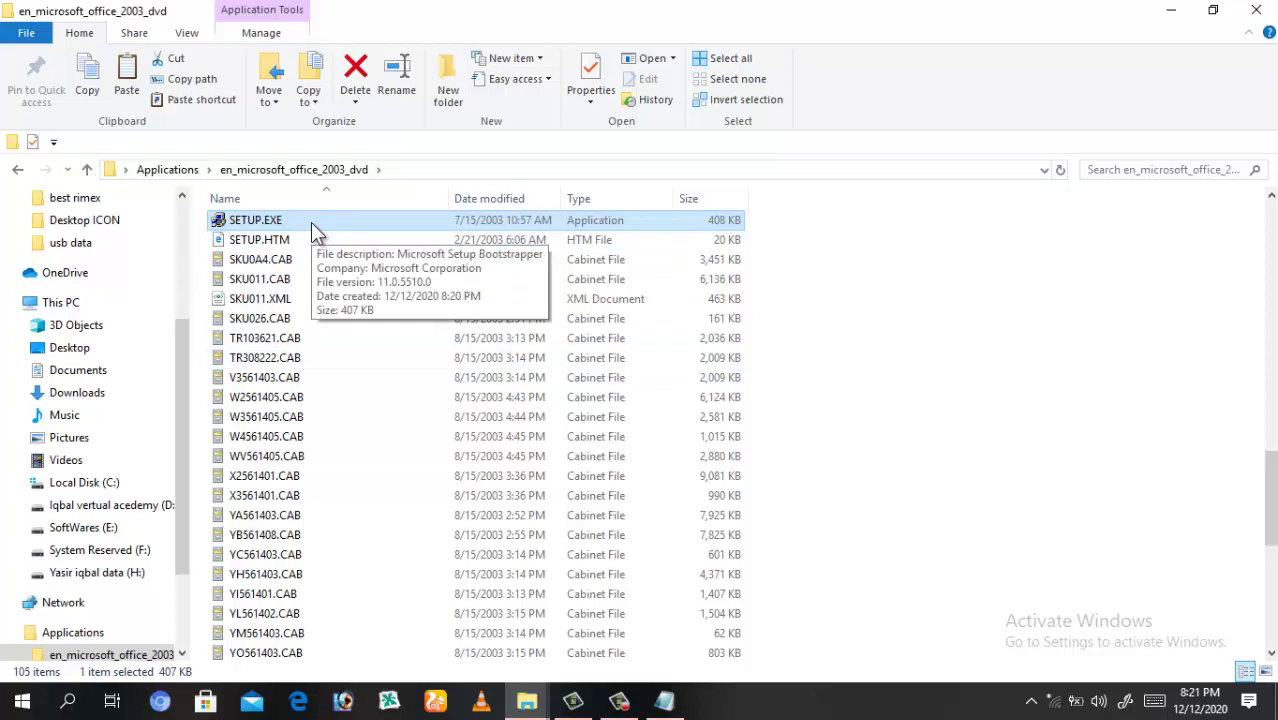
pyautogui.doubleClick(311, 222)
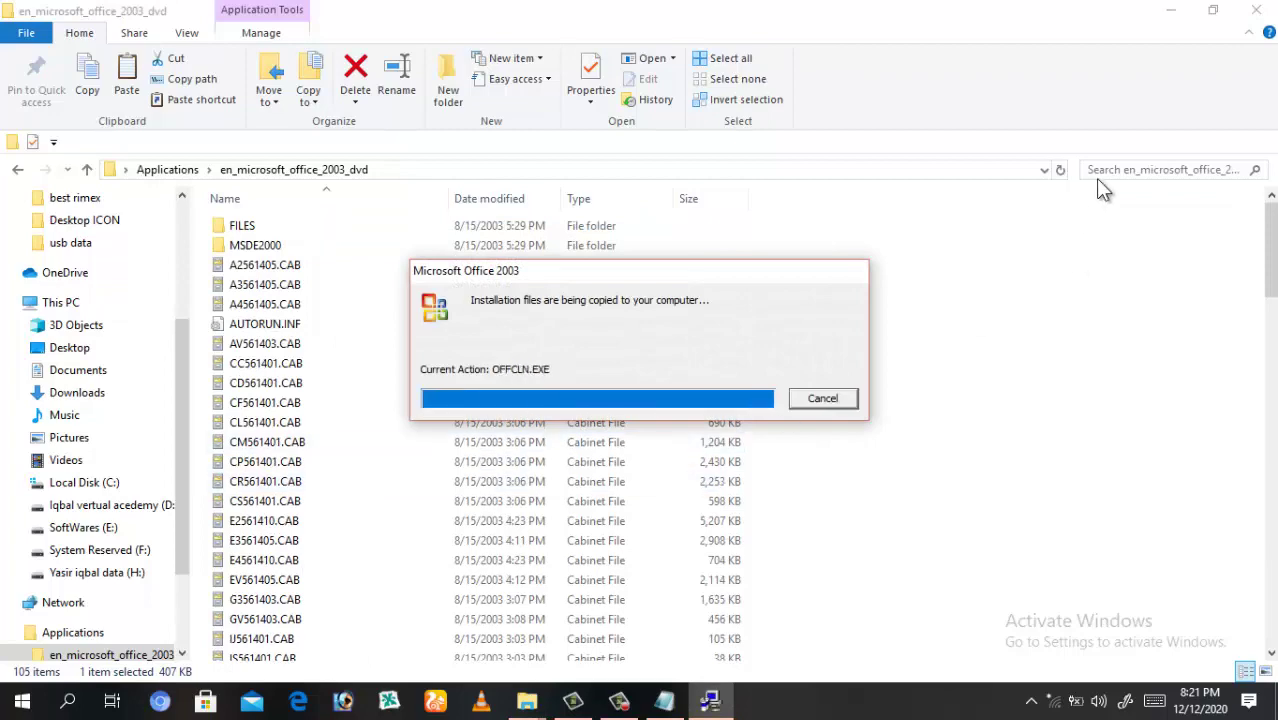
pyautogui.click(1171, 16)
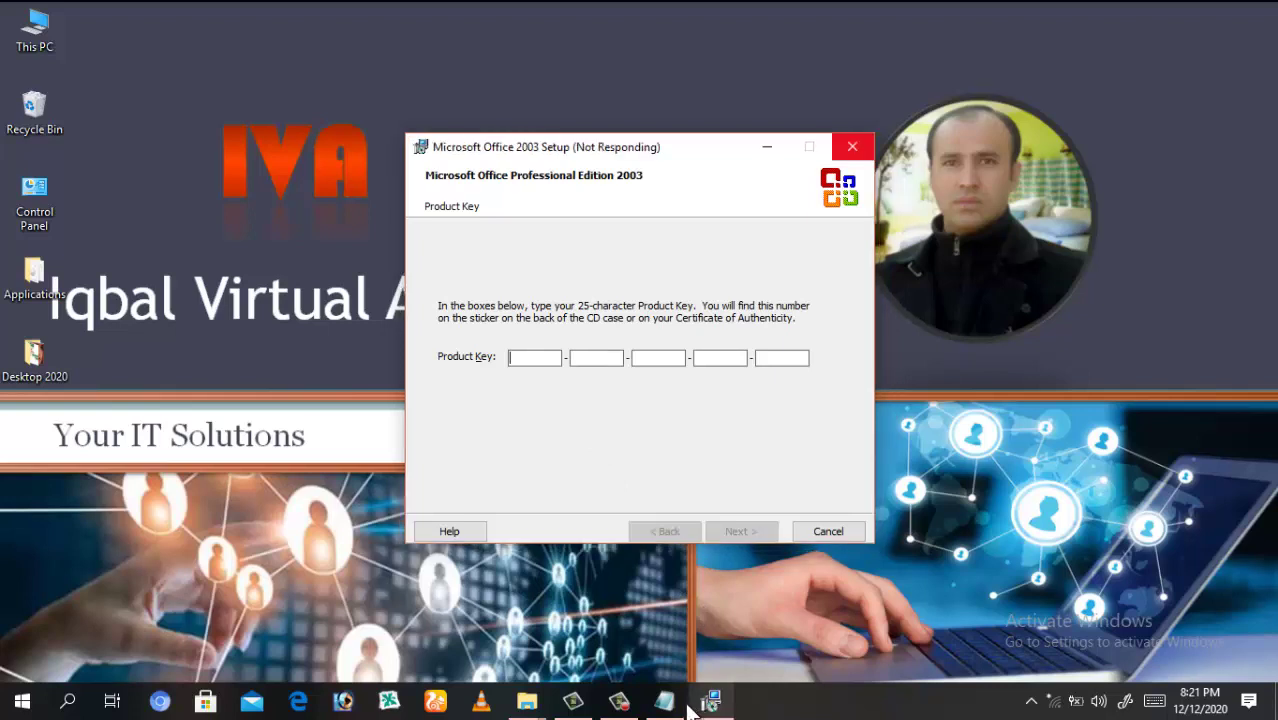
# Step: Copy the first CD key group from KEY.txt into the first Product Key box
pyautogui.click(664, 700)
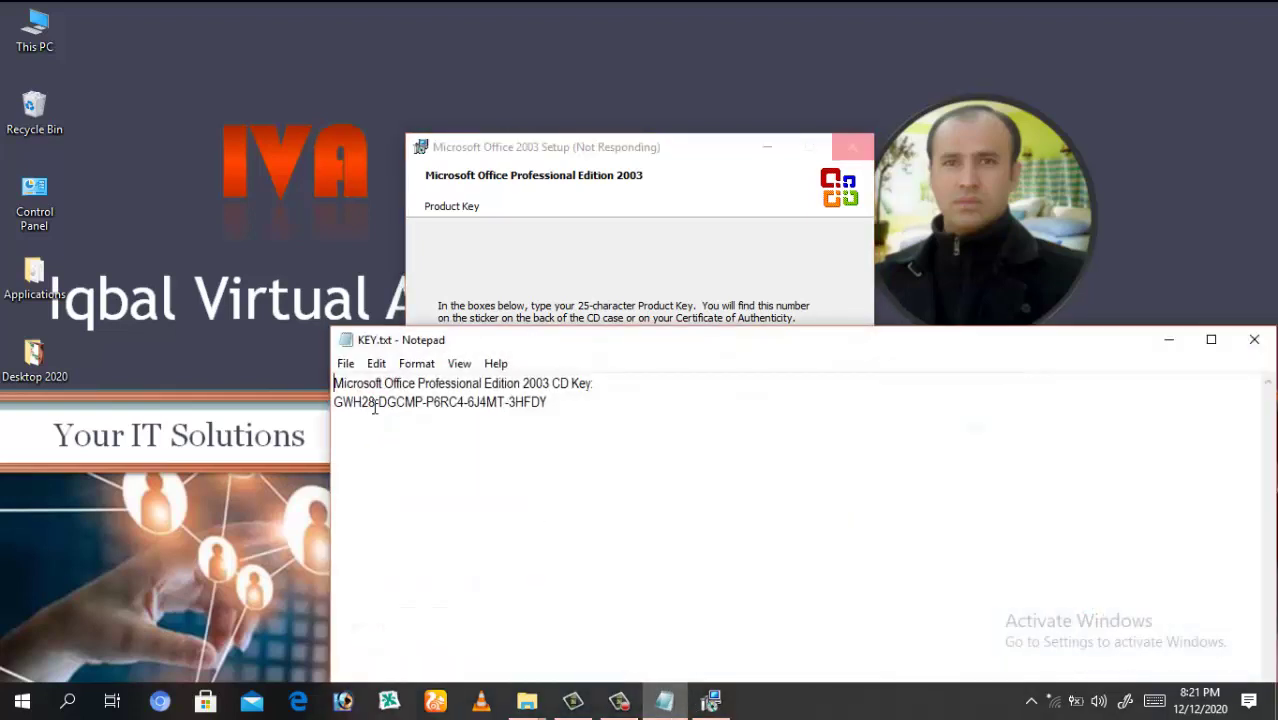
pyautogui.moveTo(375, 402); pyautogui.dragTo(335, 402)
pyautogui.rightClick(336, 400)
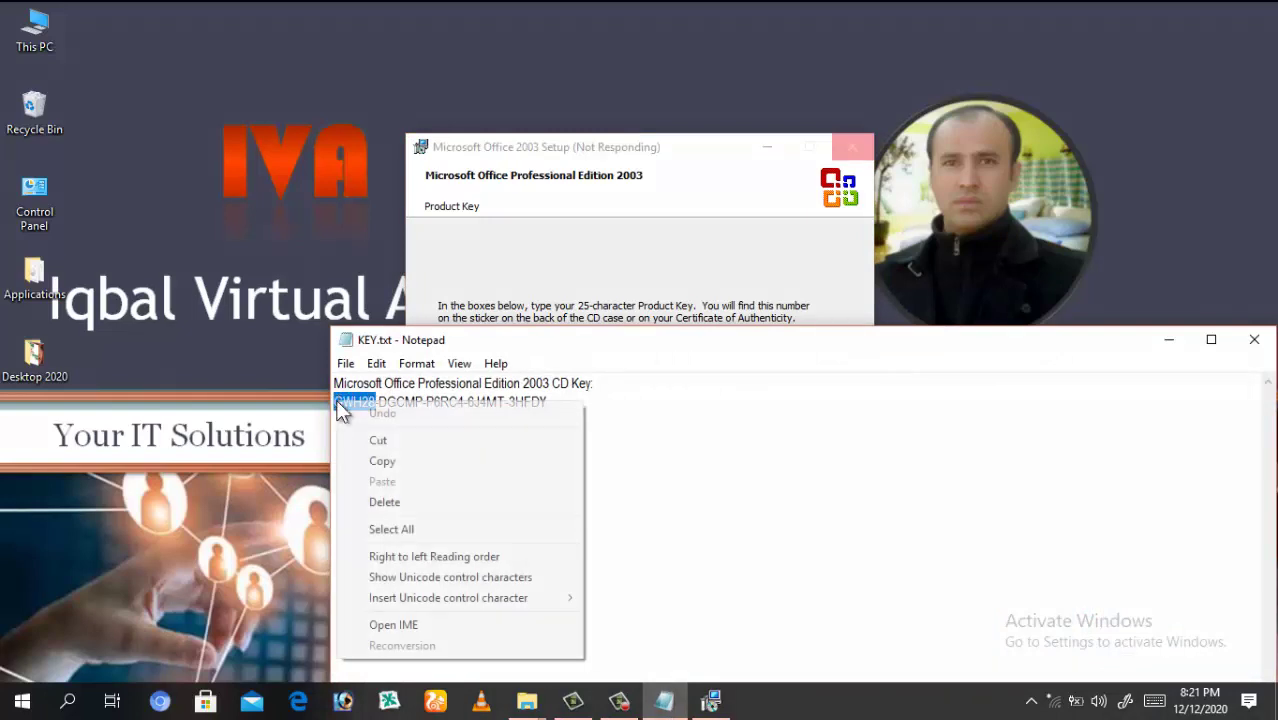
pyautogui.click(394, 459)
pyautogui.click(502, 280)
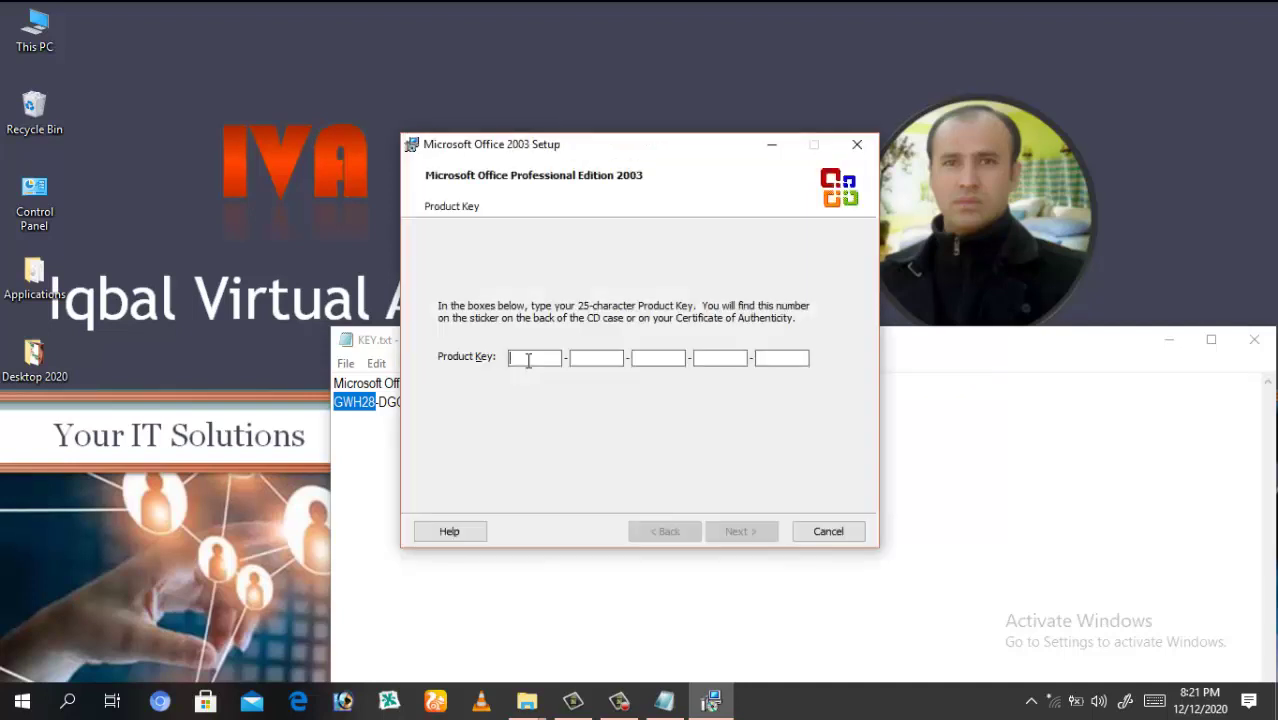
pyautogui.rightClick(528, 360)
pyautogui.click(580, 443)
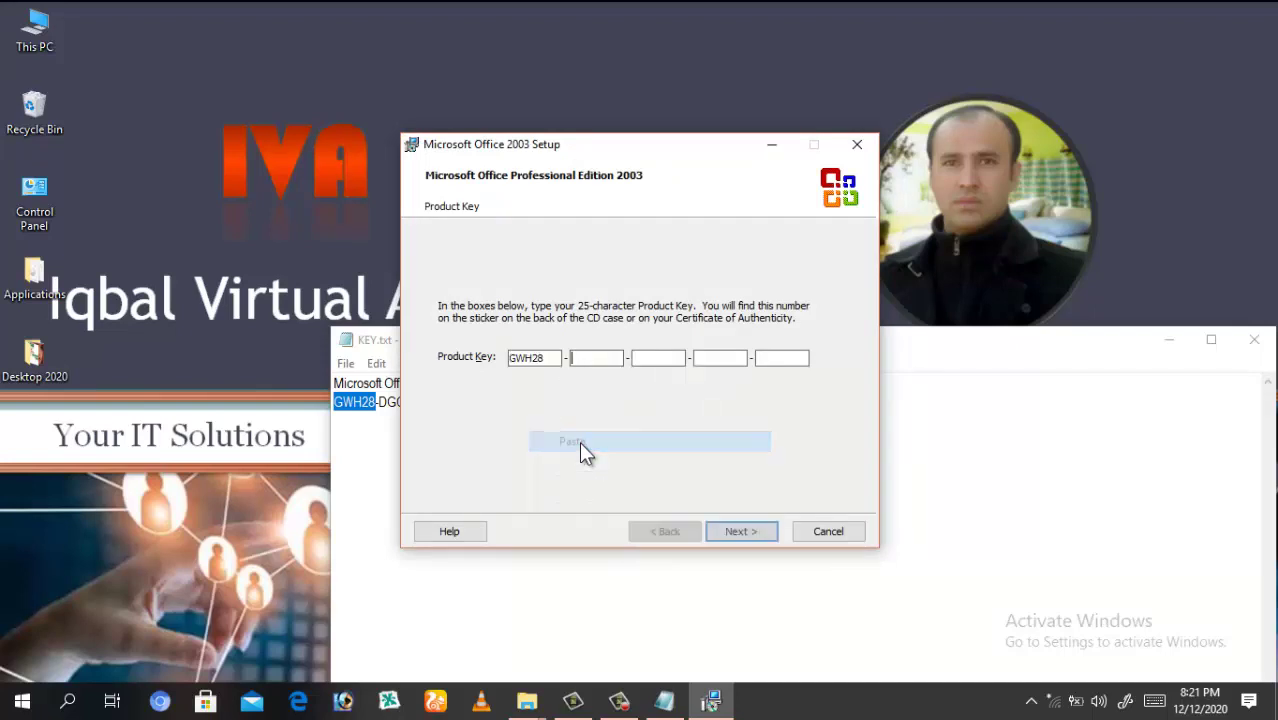
# Step: Copy the second key group from the note into the second Product Key box
pyautogui.click(388, 420)
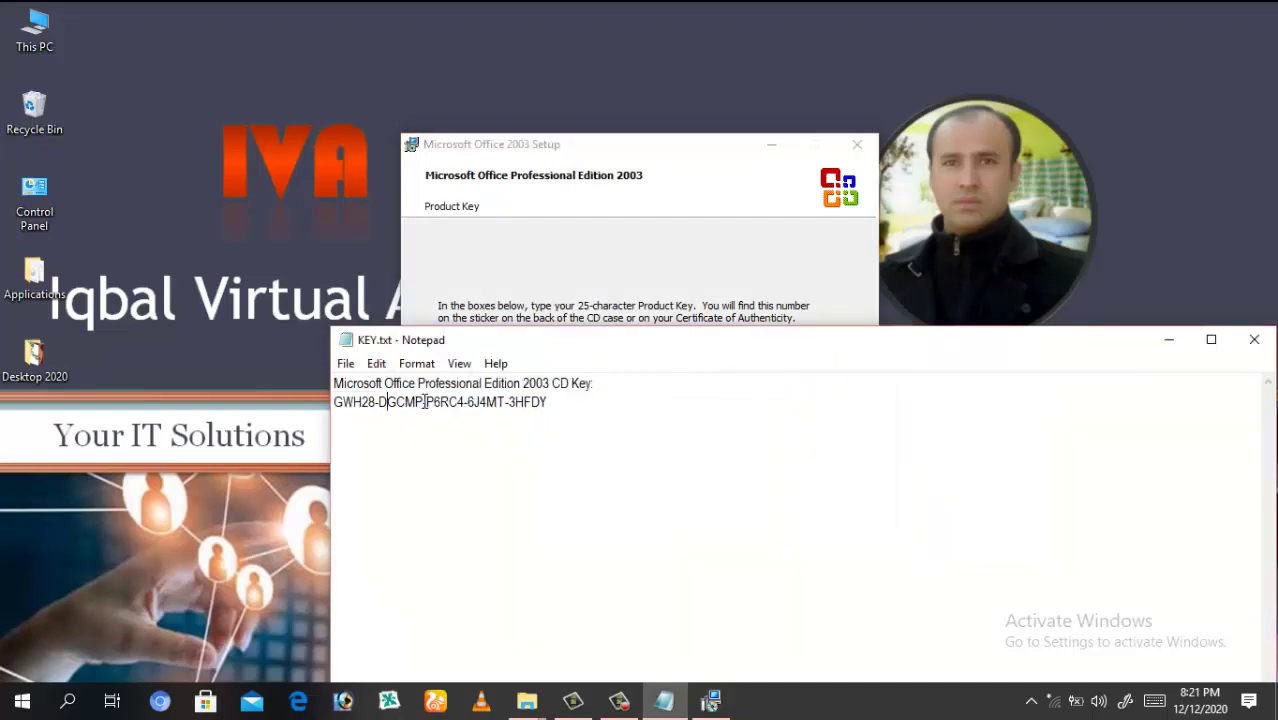
pyautogui.moveTo(424, 401); pyautogui.dragTo(379, 401)
pyautogui.rightClick(380, 401)
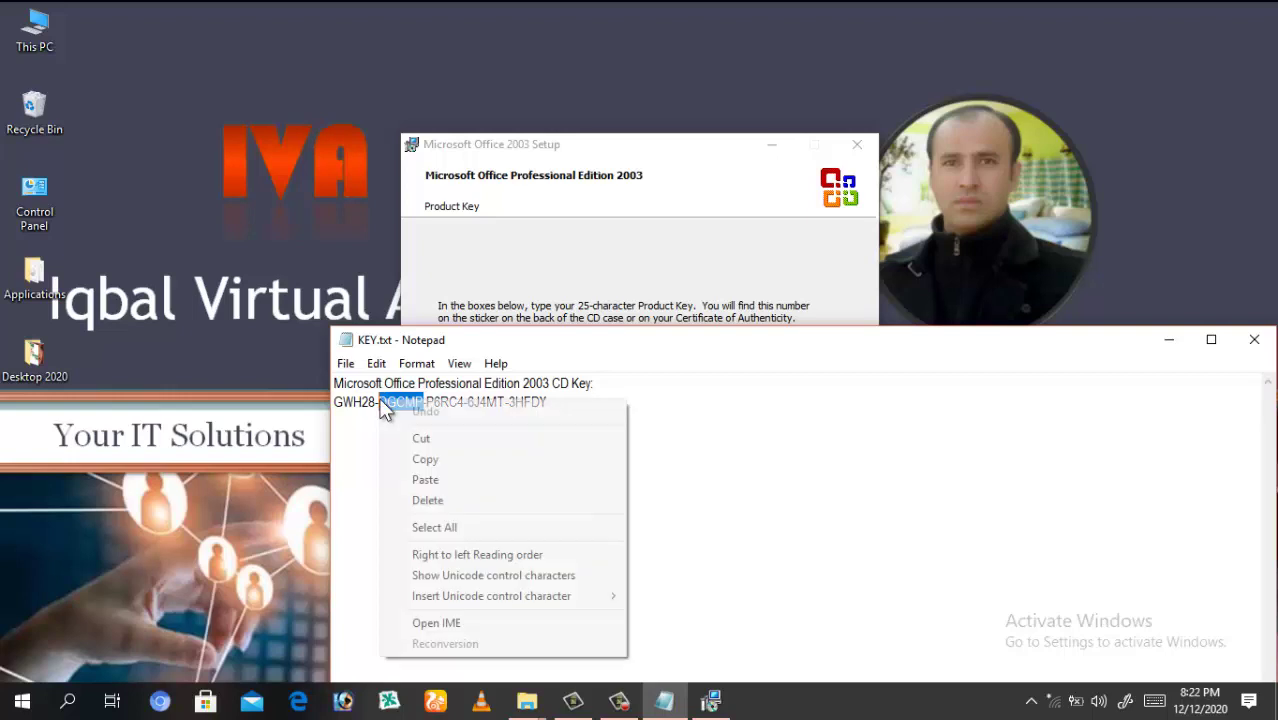
pyautogui.click(437, 459)
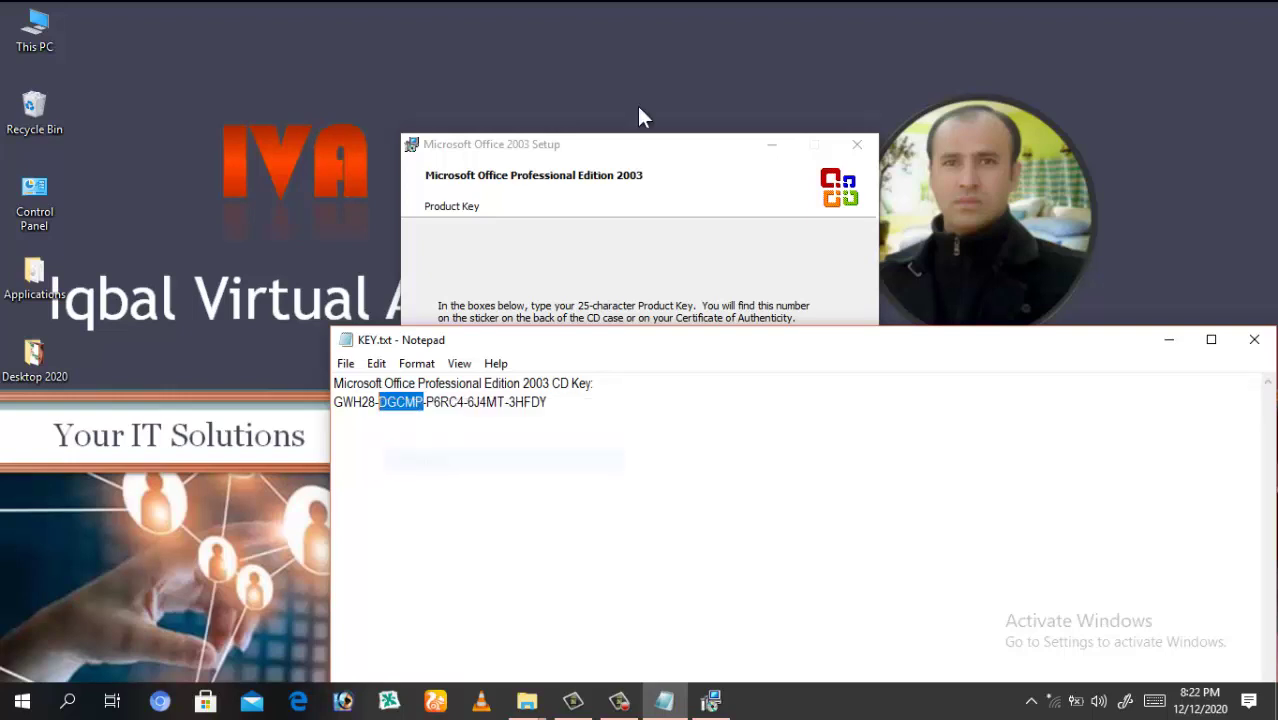
pyautogui.click(600, 216)
pyautogui.click(606, 357)
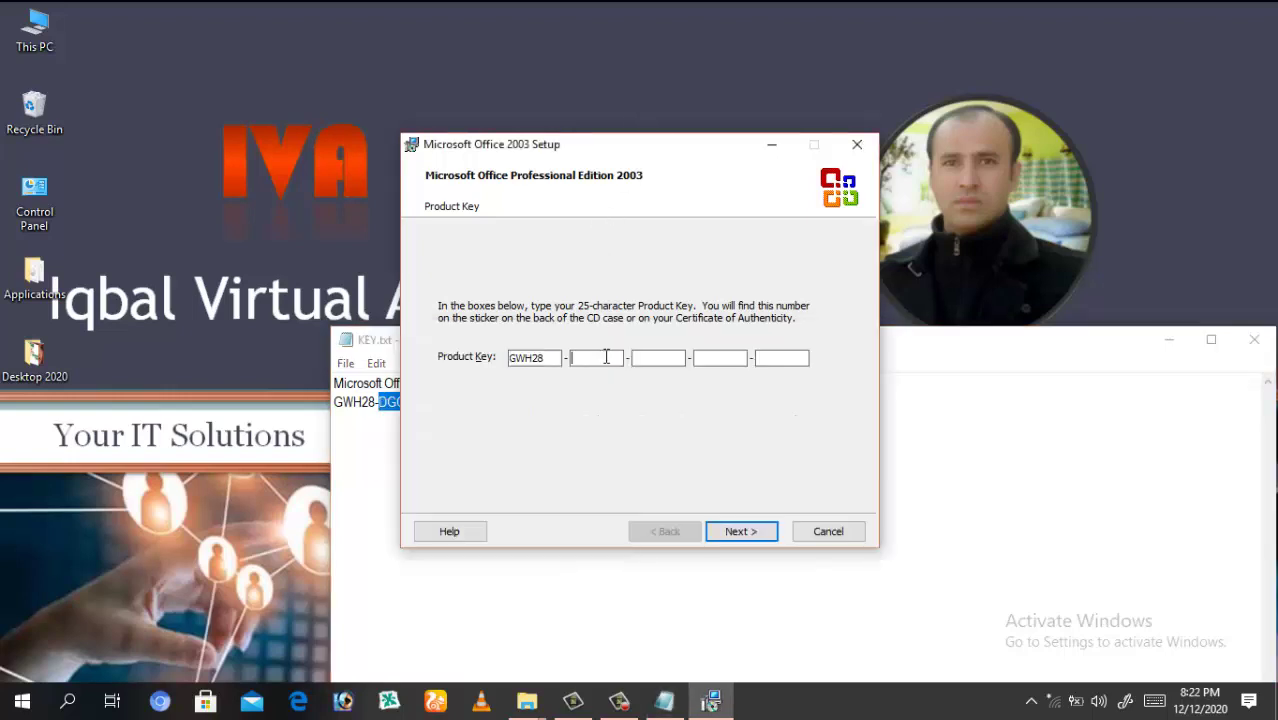
pyautogui.hotkey('ctrl', 'v')
# Step: Fill the third Product Key box with the third group of the CD key
pyautogui.click(562, 577)
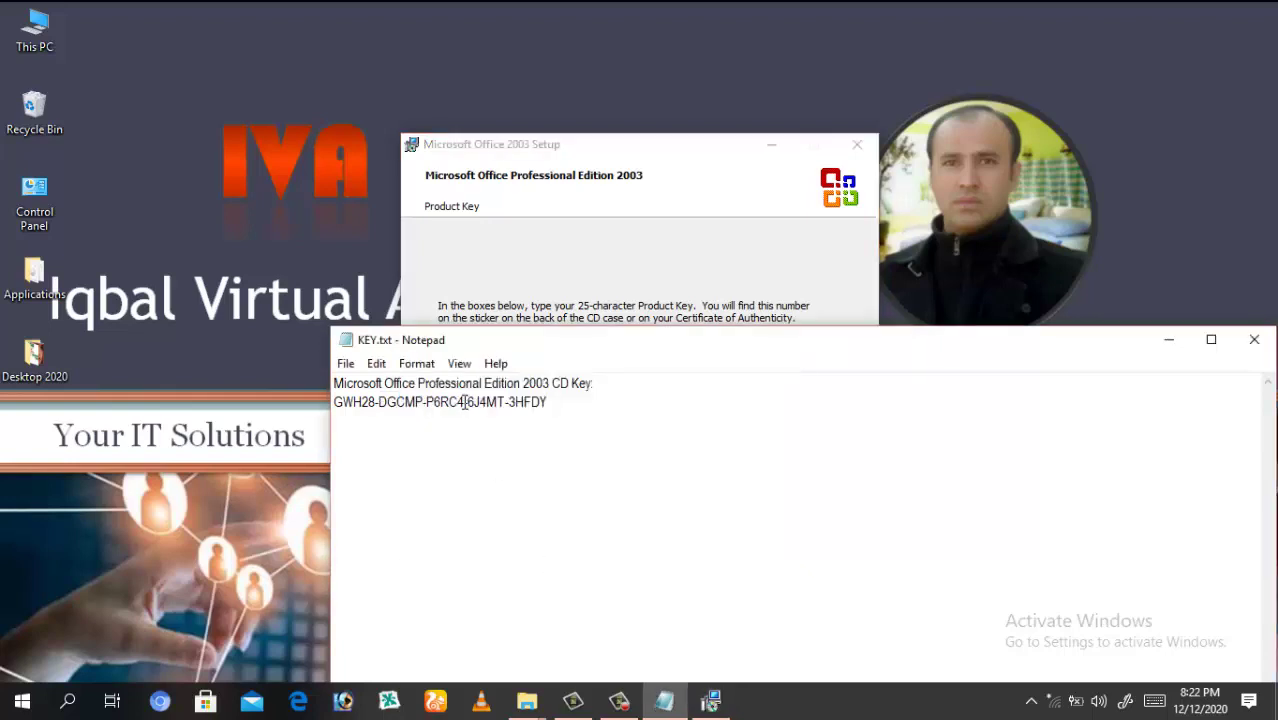
pyautogui.moveTo(464, 402); pyautogui.dragTo(428, 402)
pyautogui.rightClick(430, 402)
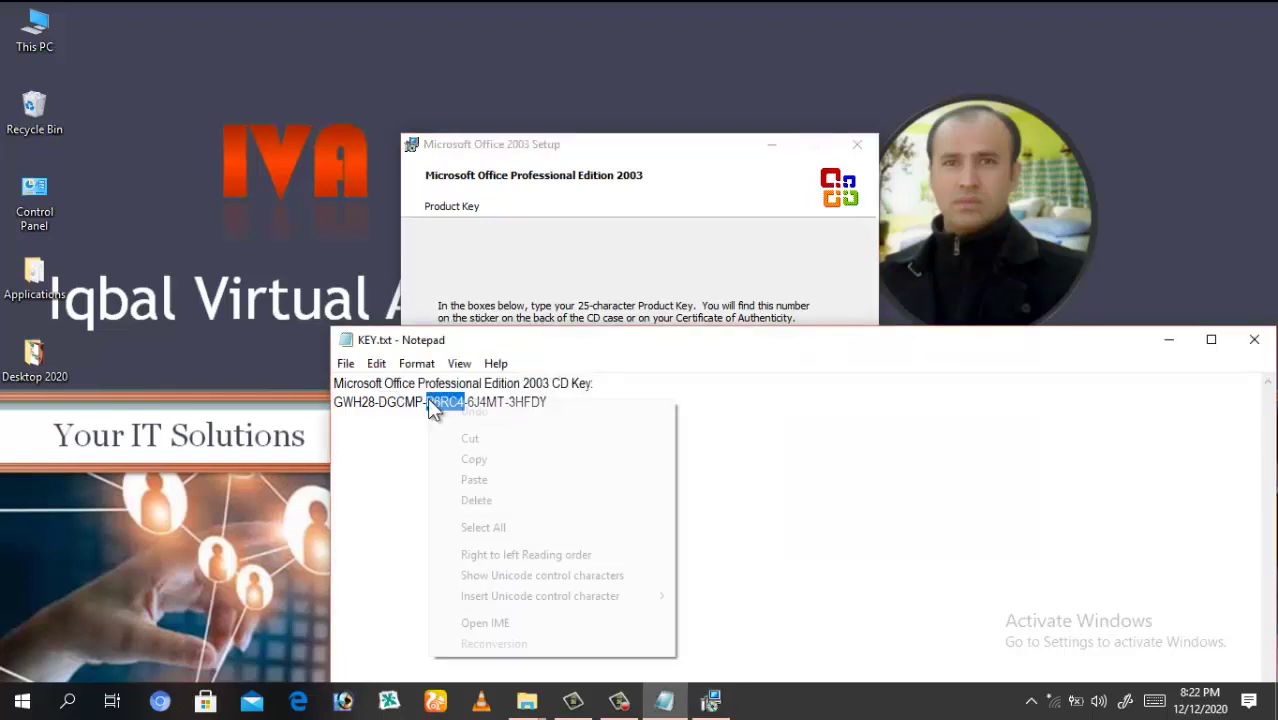
pyautogui.click(474, 459)
pyautogui.click(525, 265)
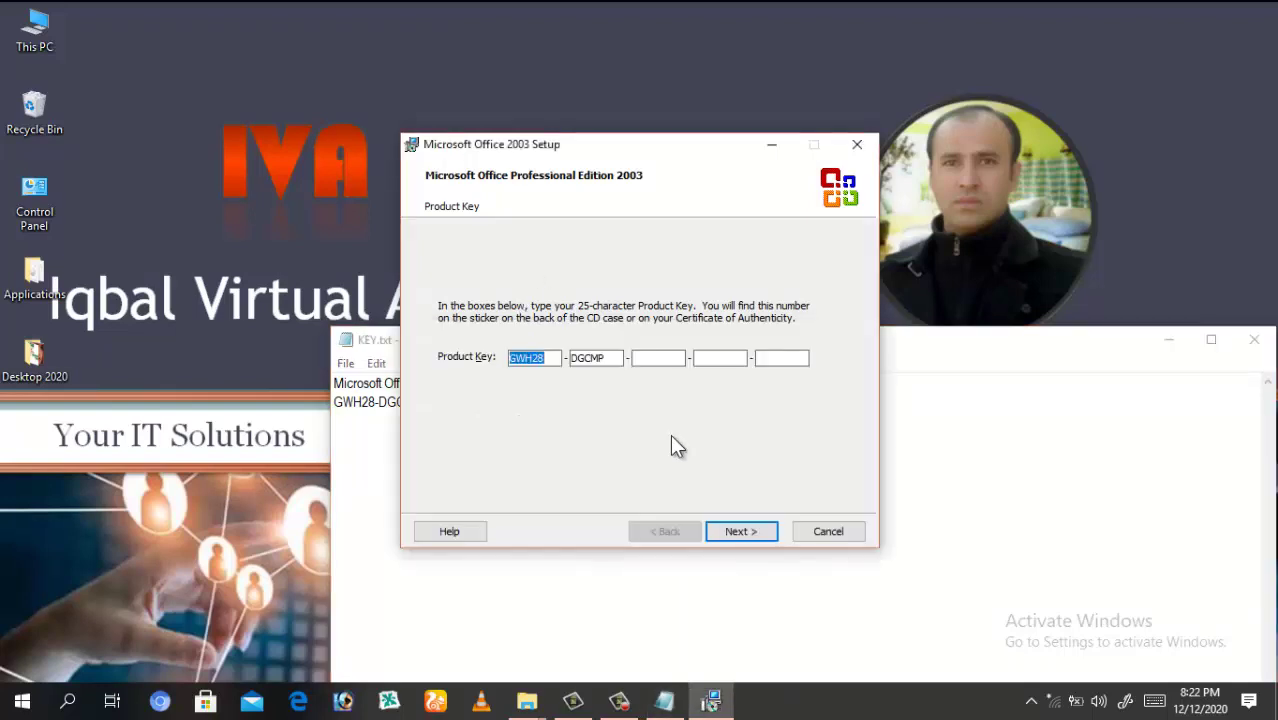
pyautogui.click(657, 361)
# Step: Copy the fourth key group from the note into the fourth Product Key box
pyautogui.click(519, 567)
pyautogui.moveTo(508, 402); pyautogui.dragTo(471, 402)
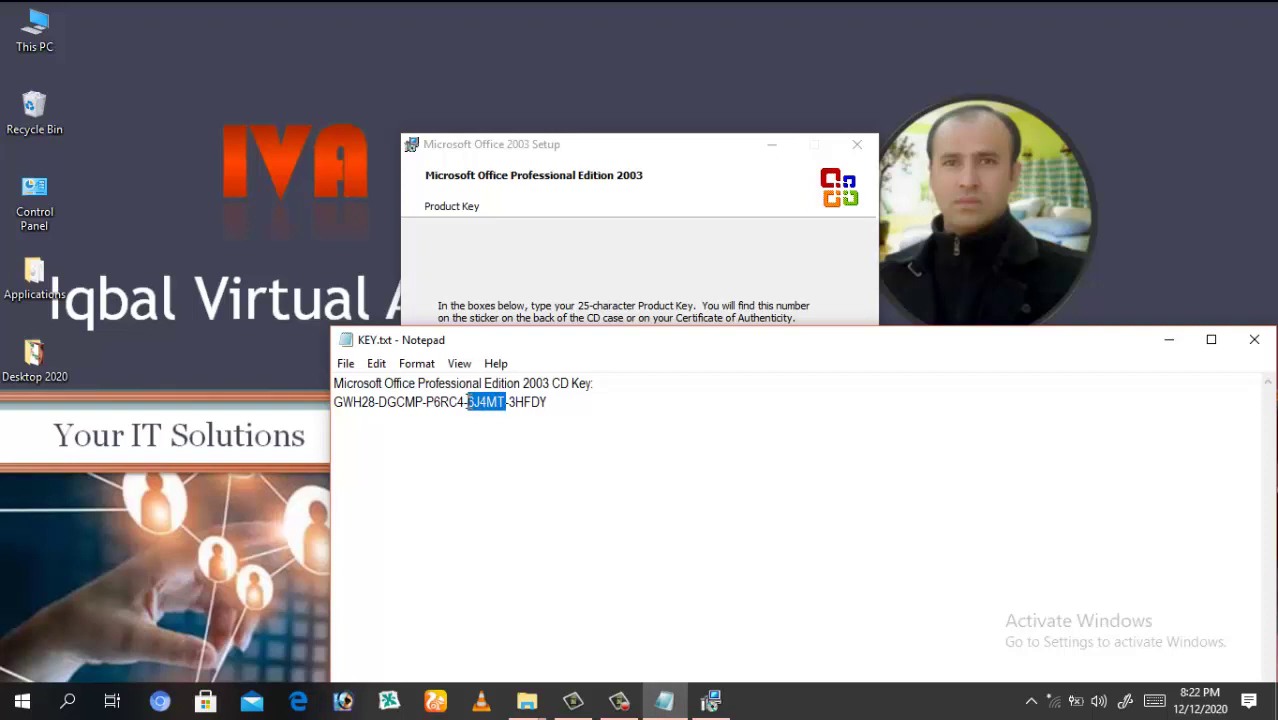
pyautogui.click(540, 318)
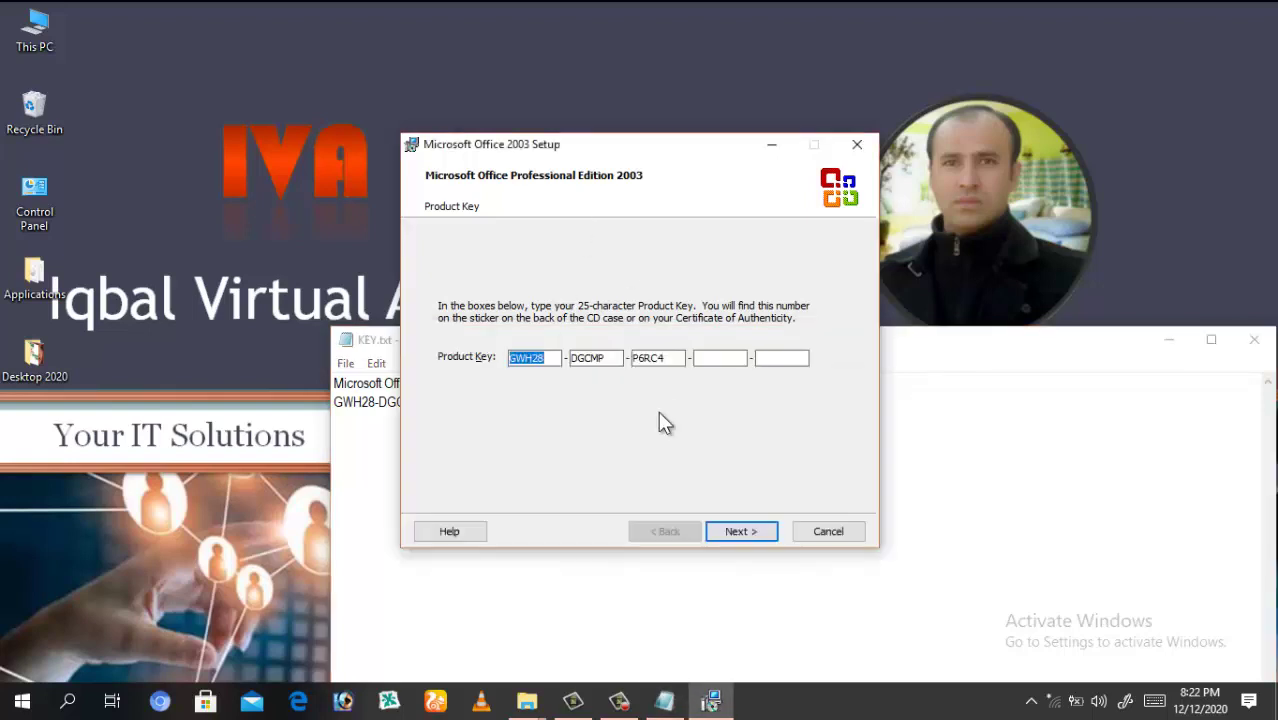
pyautogui.click(729, 359)
pyautogui.hotkey('ctrl', 'v')
# Step: Copy the last key group from the note into the fifth Product Key box
pyautogui.click(480, 595)
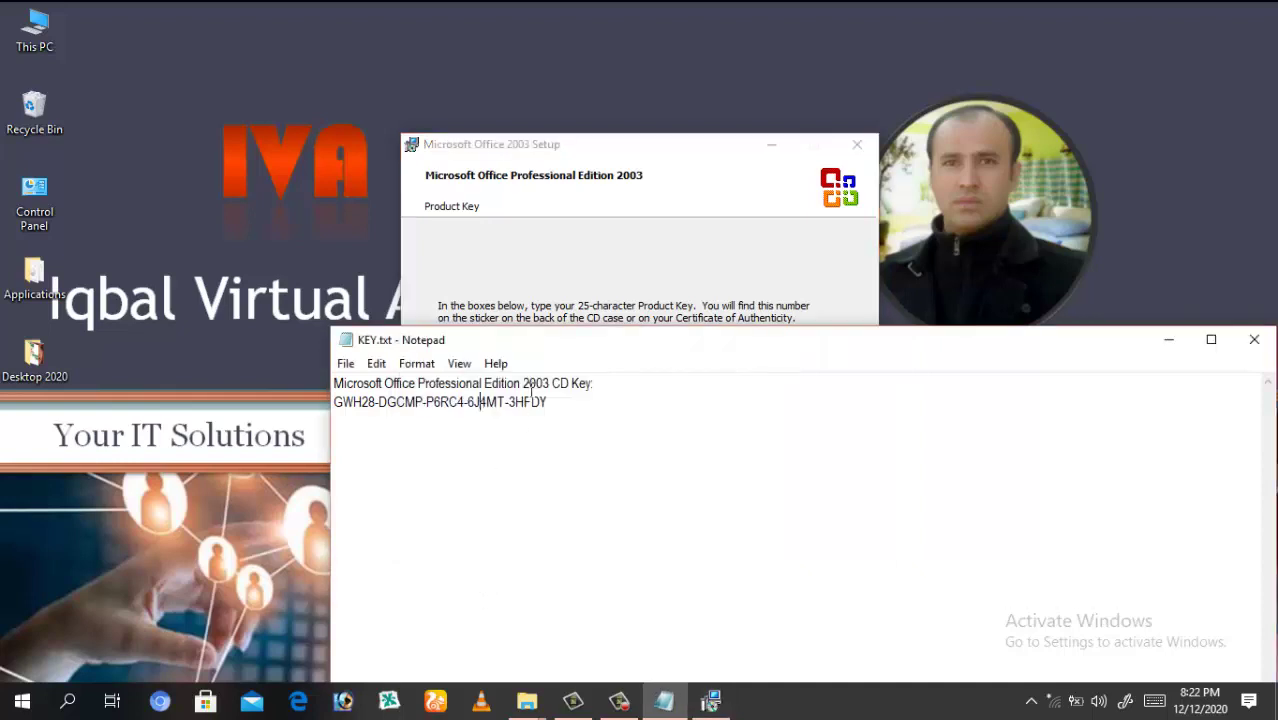
pyautogui.moveTo(548, 402); pyautogui.dragTo(509, 402)
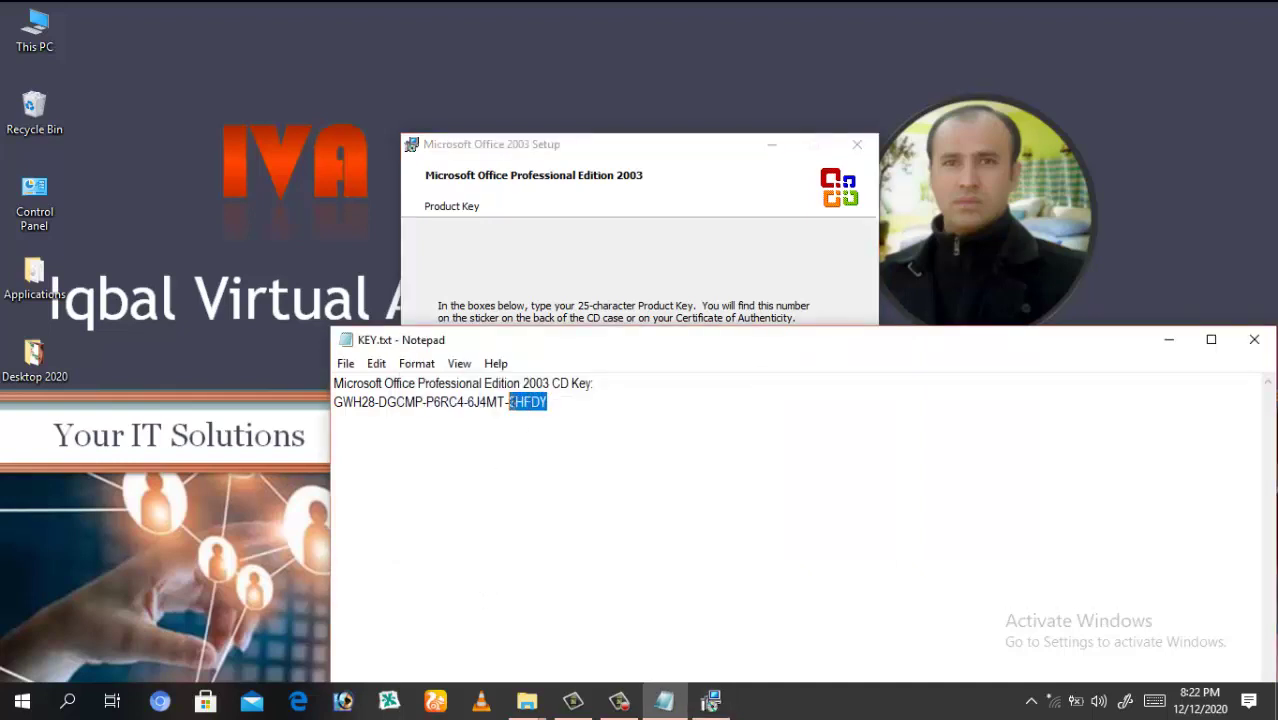
pyautogui.click(611, 252)
pyautogui.click(769, 360)
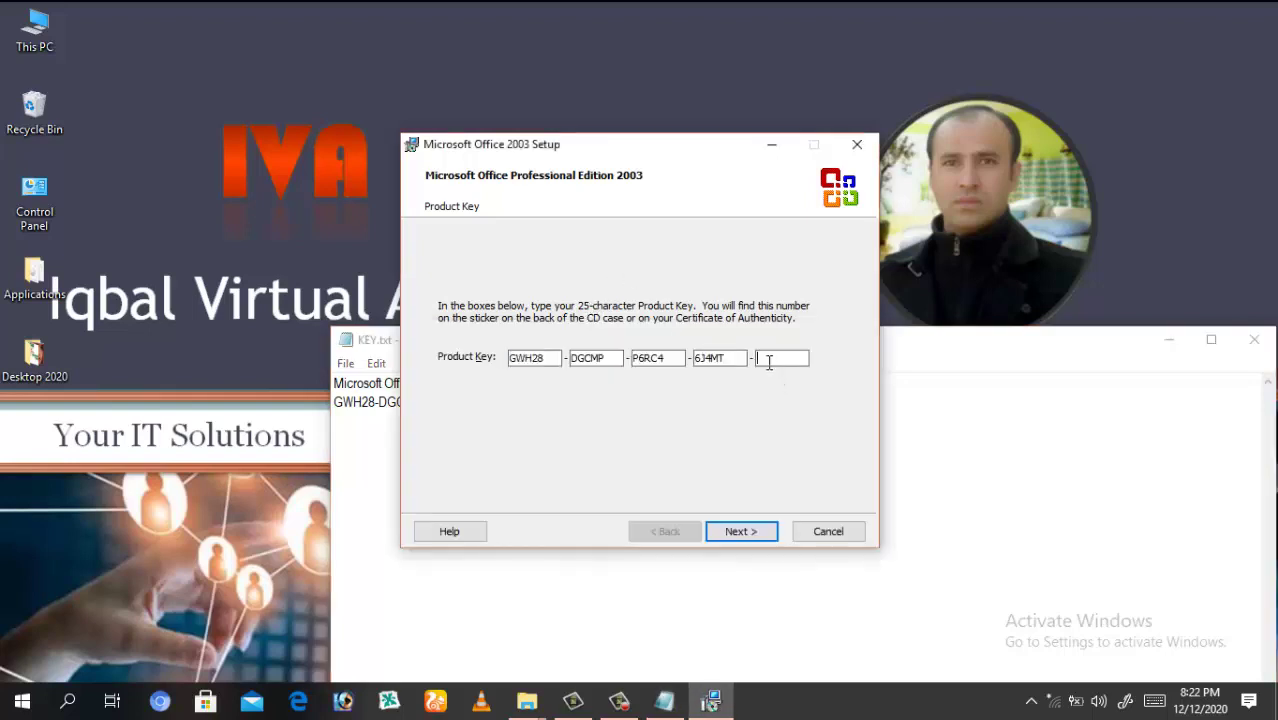
pyautogui.hotkey('ctrl', 'v')
# Step: Move on to User Information and enter CMSJ in the organization field
pyautogui.click(771, 534)
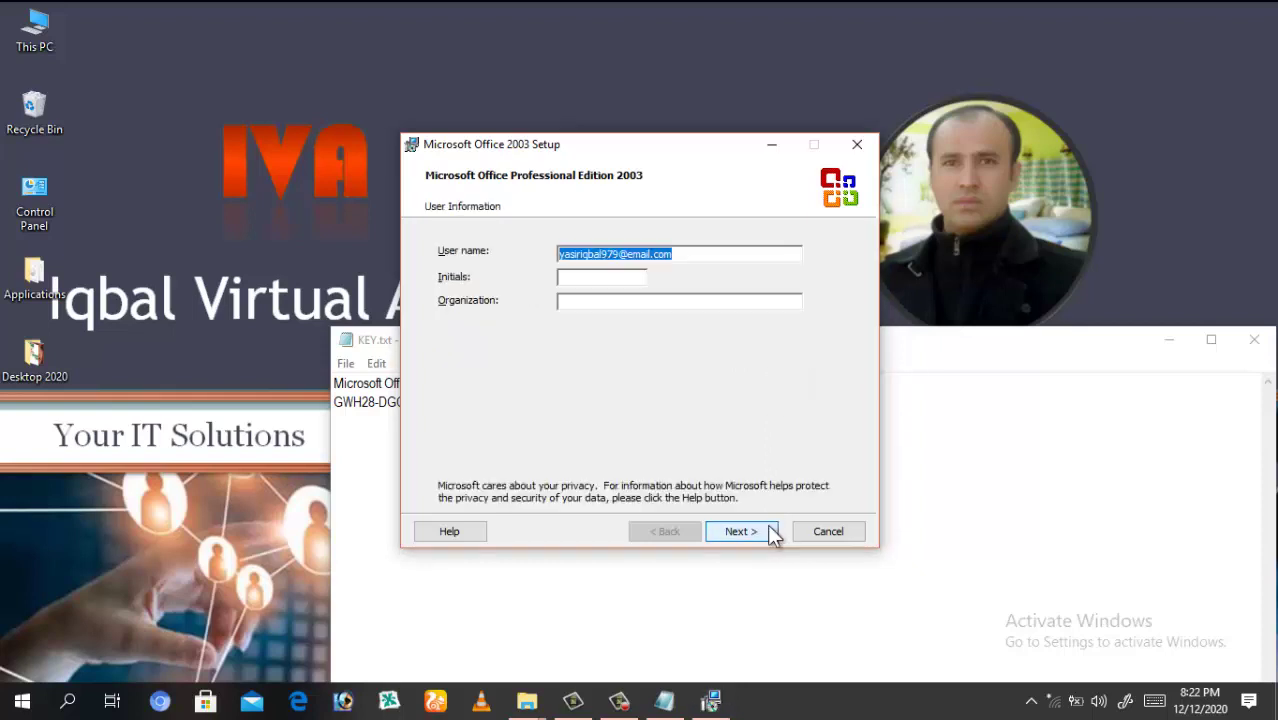
pyautogui.click(624, 305)
pyautogui.write('c')
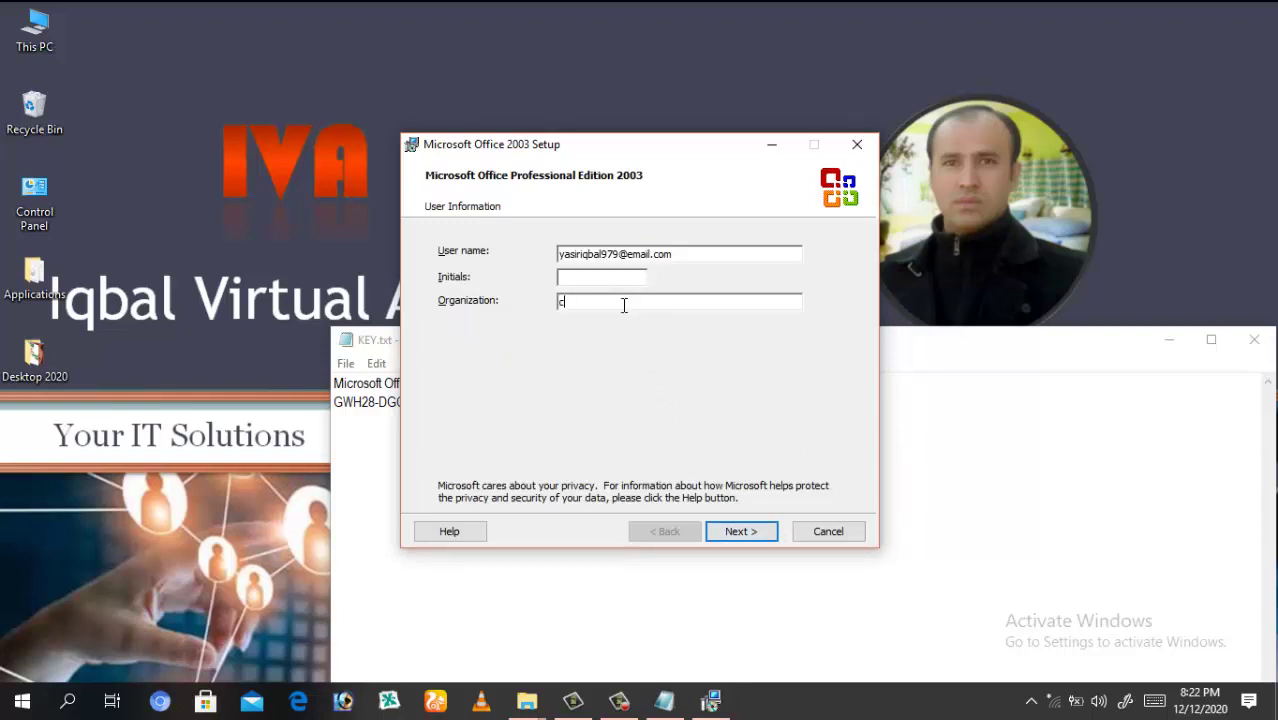
pyautogui.press('BackSpace')
pyautogui.write('CMS')
pyautogui.write('J')
# Step: Accept the License Agreement terms and continue to the Type of Installation page
pyautogui.click(762, 532)
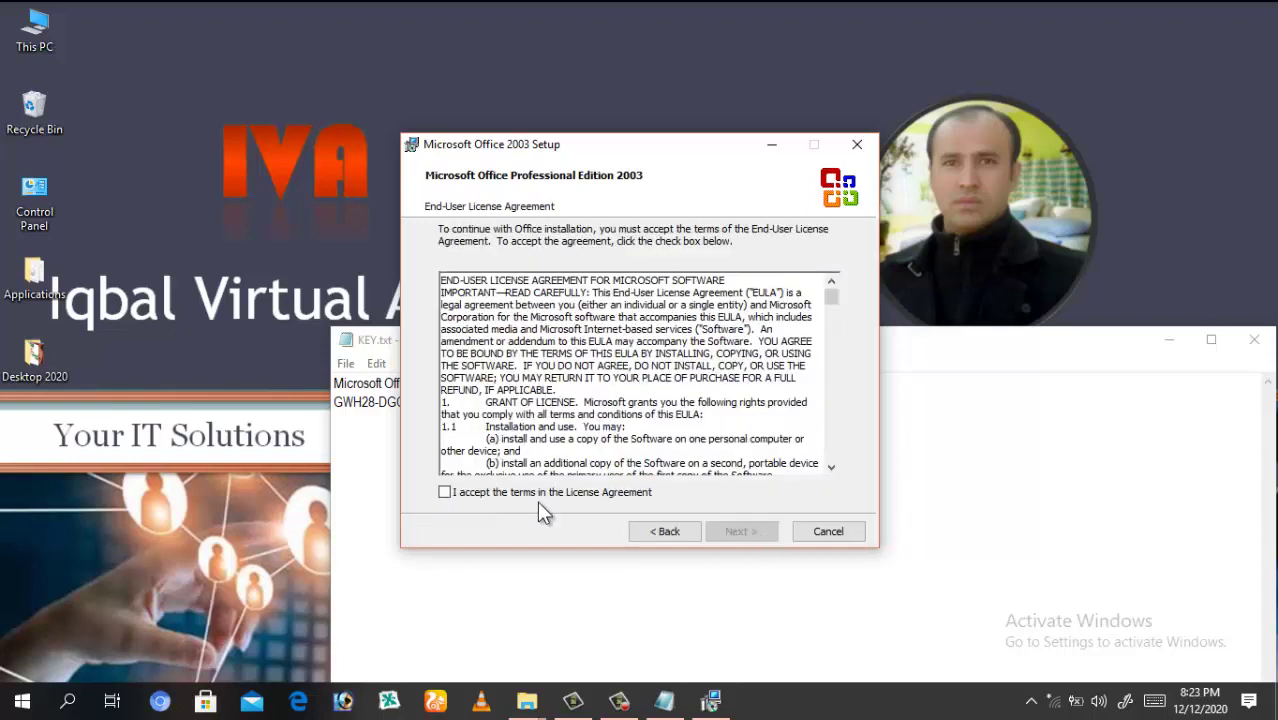
pyautogui.click(536, 492)
pyautogui.click(744, 532)
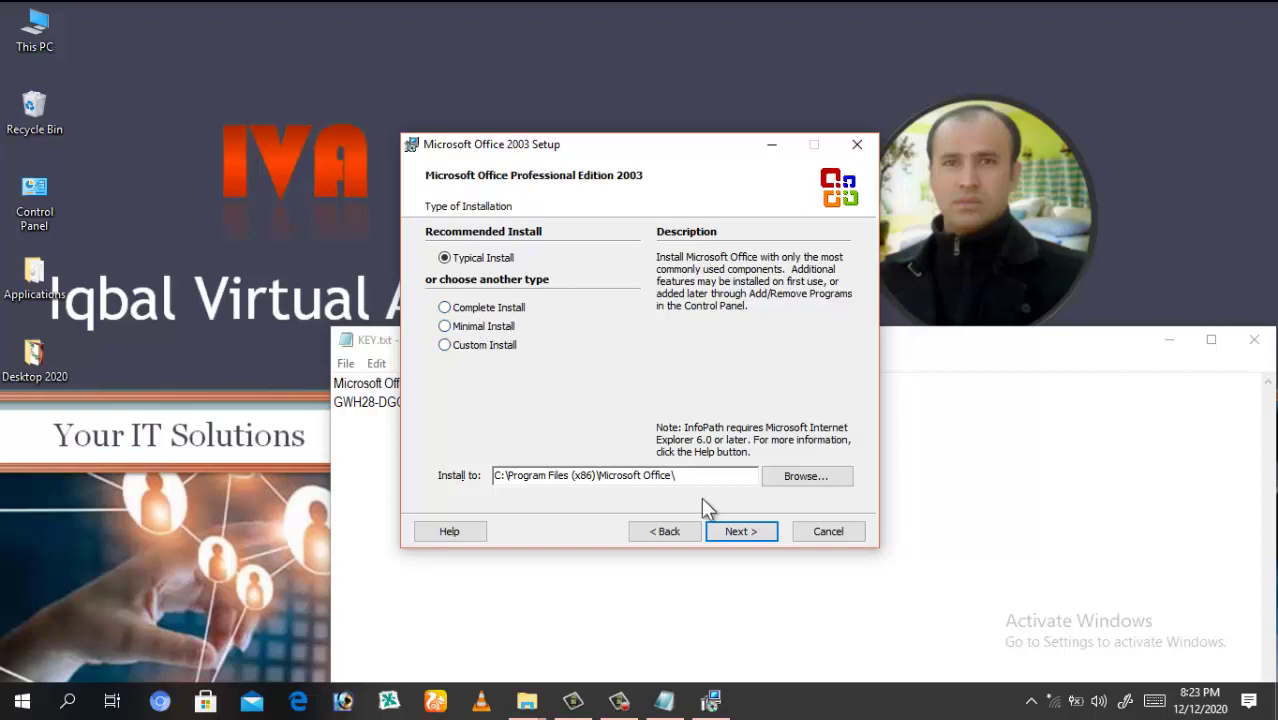
# Step: Keep Typical Install, pass the summary, and start installing Office 2003
pyautogui.click(745, 532)
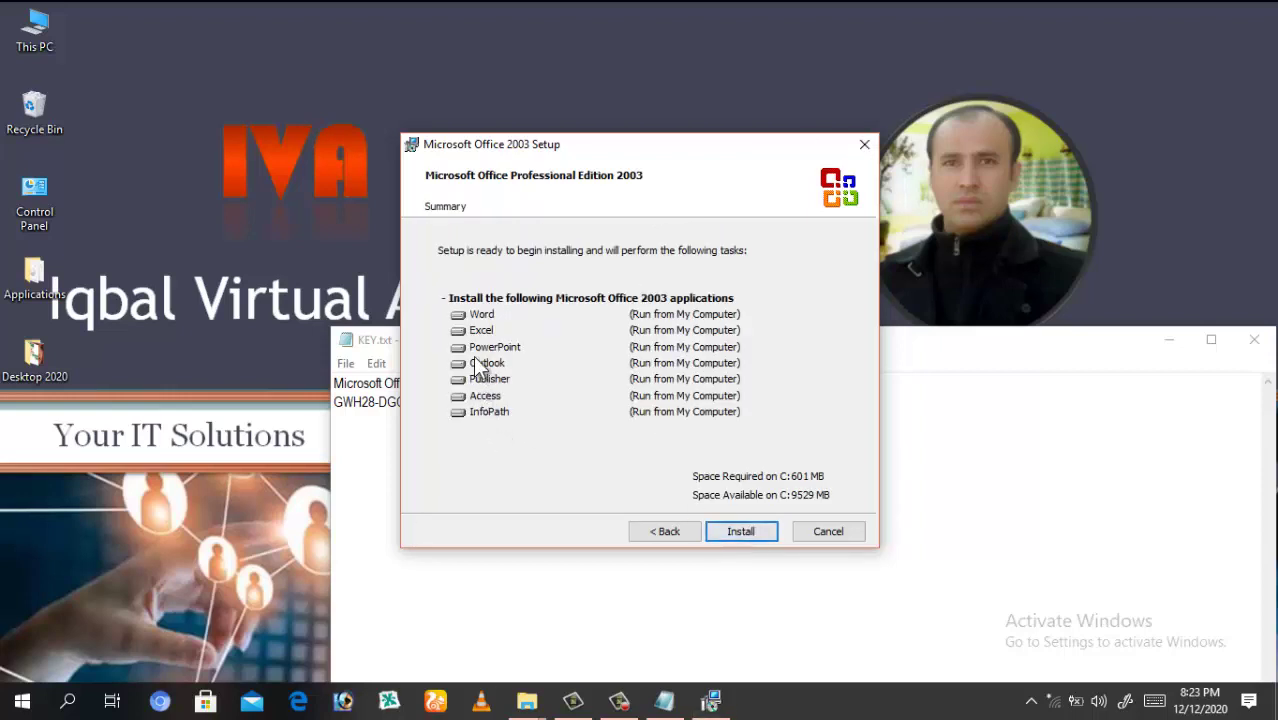
pyautogui.click(740, 531)
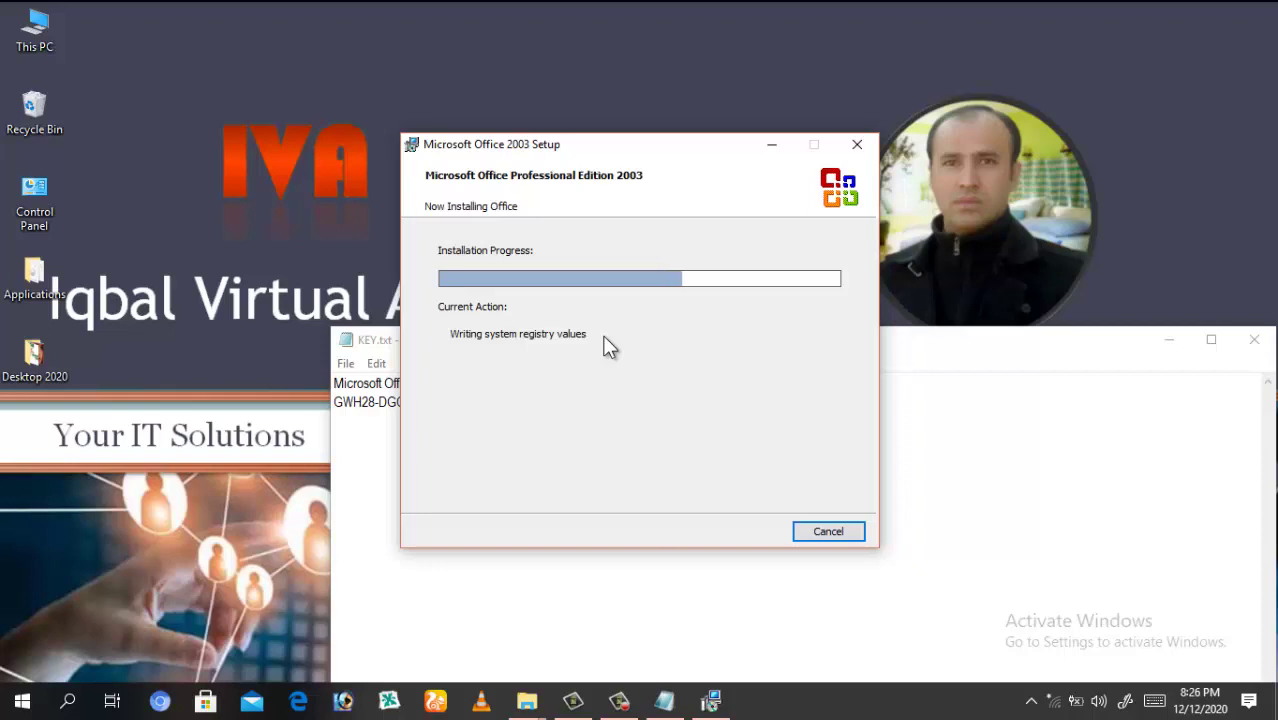
# Step: Finish the completed Office 2003 setup and close the KEY.txt note in Notepad
pyautogui.click(997, 382)
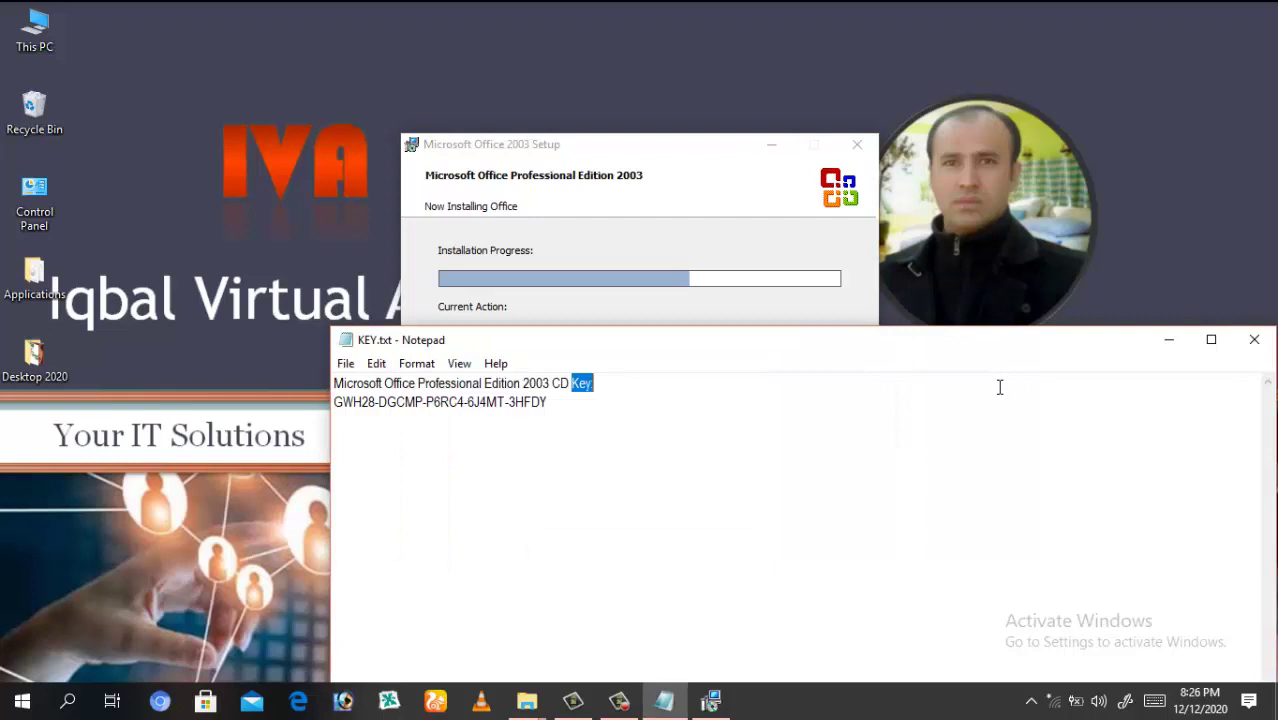
pyautogui.click(546, 403)
pyautogui.click(667, 305)
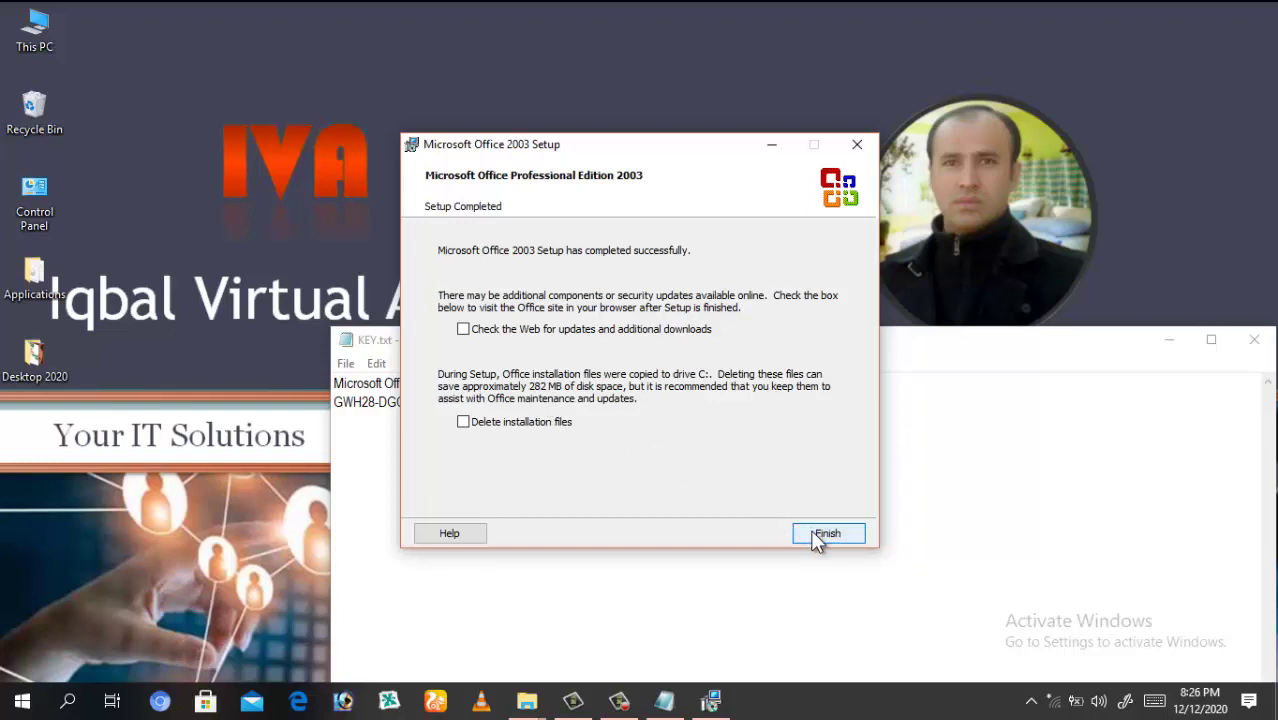
pyautogui.click(818, 536)
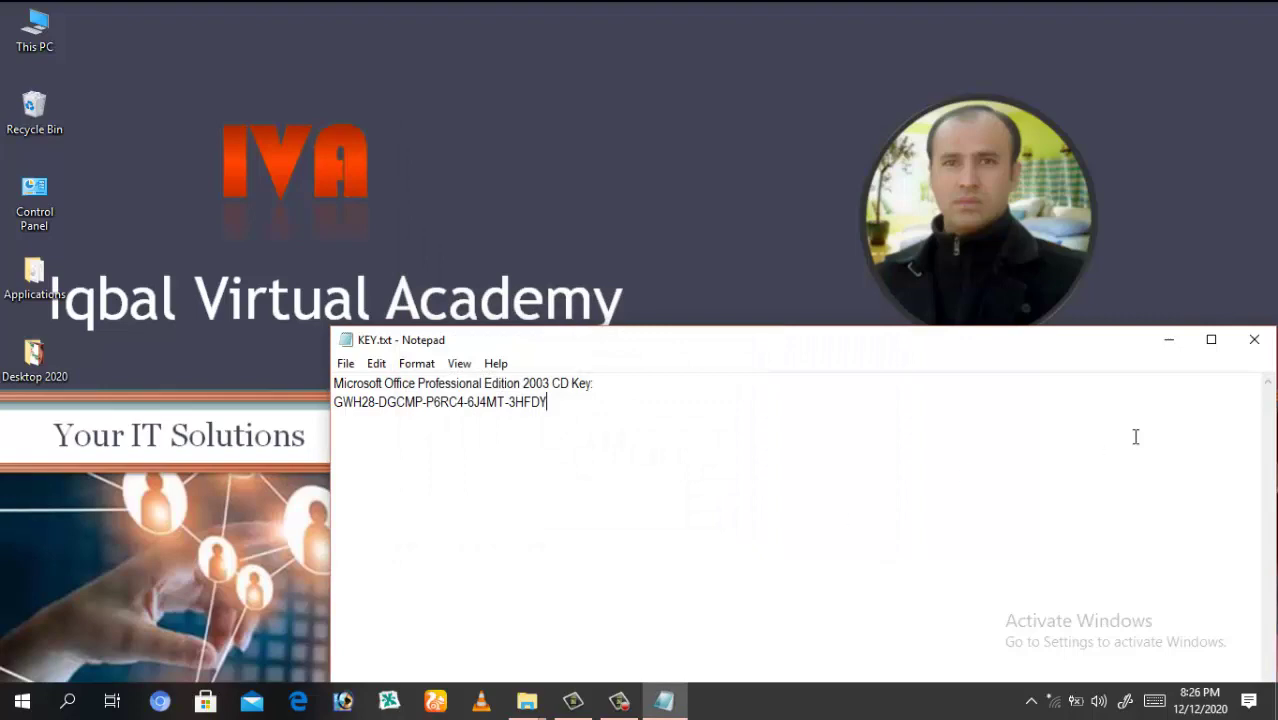
pyautogui.click(1254, 339)
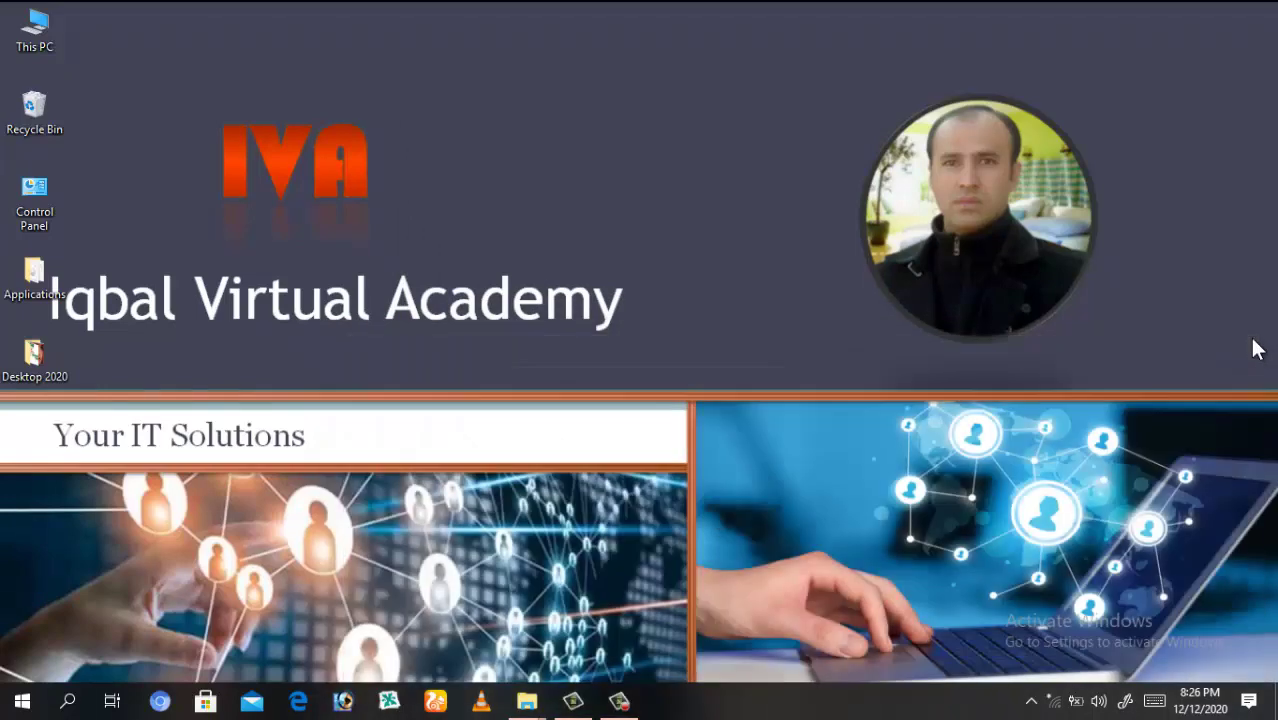
# Step: Start Microsoft Office Word 2003 from the Start menu's Recently added list
pyautogui.click(23, 703)
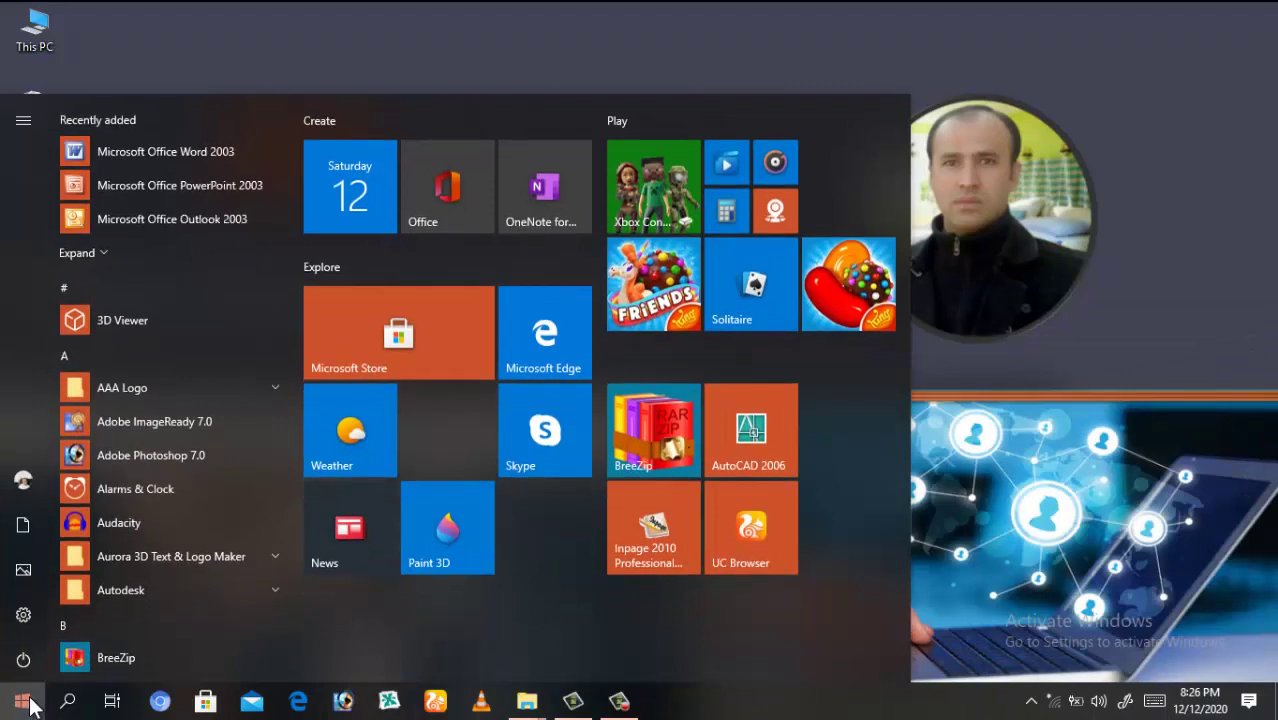
pyautogui.click(151, 158)
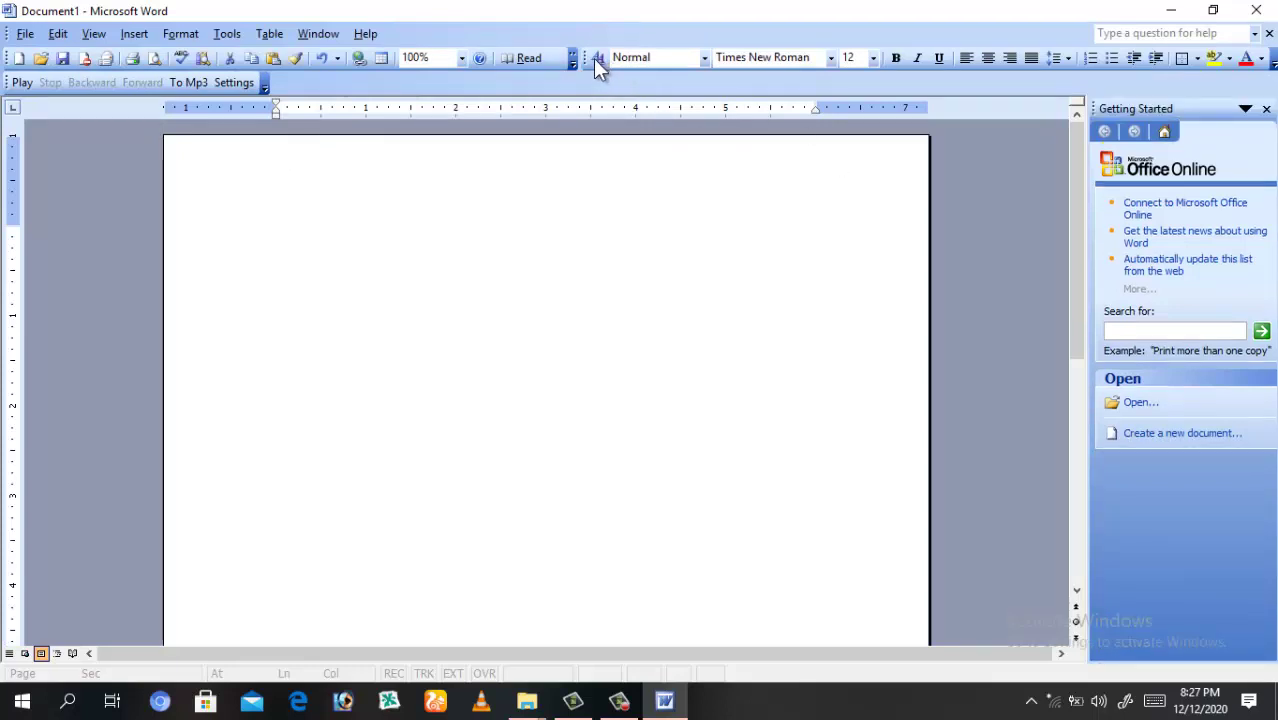
# Step: Dock Word's Formatting toolbar at the left of a second row and close the NaturalReader toolbar
pyautogui.moveTo(589, 57); pyautogui.dragTo(498, 84)
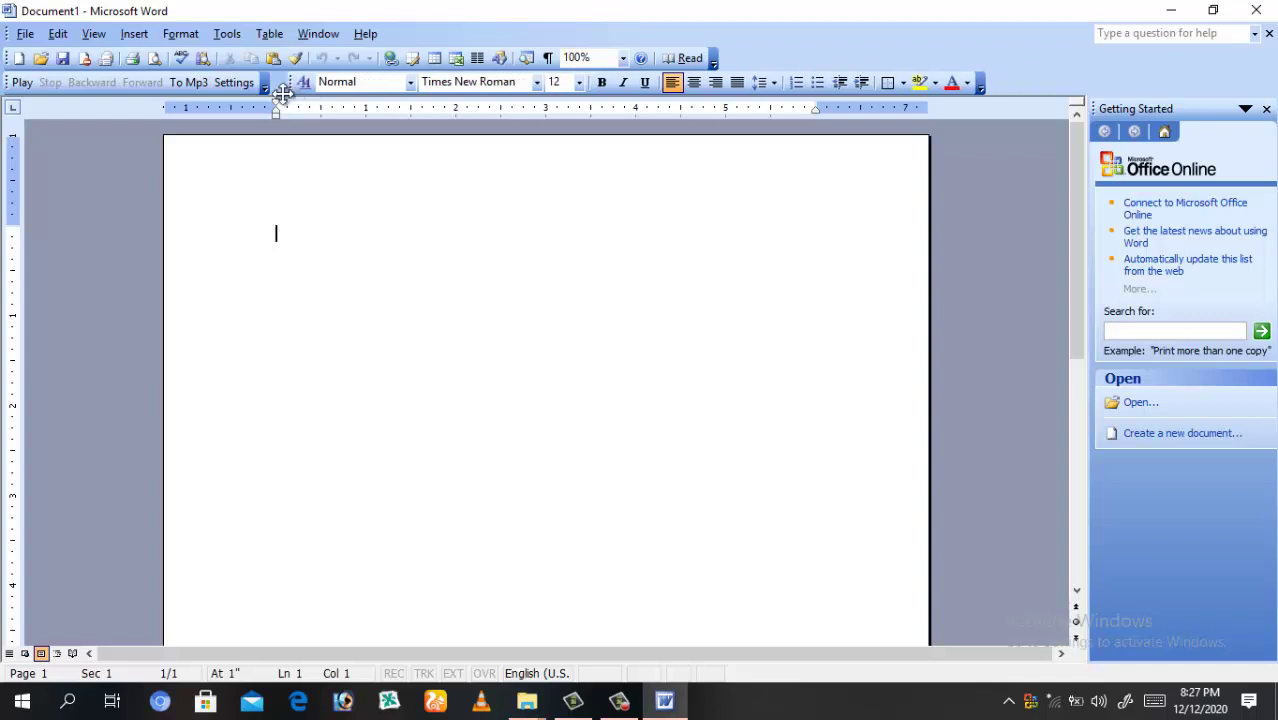
pyautogui.moveTo(498, 84); pyautogui.dragTo(212, 82)
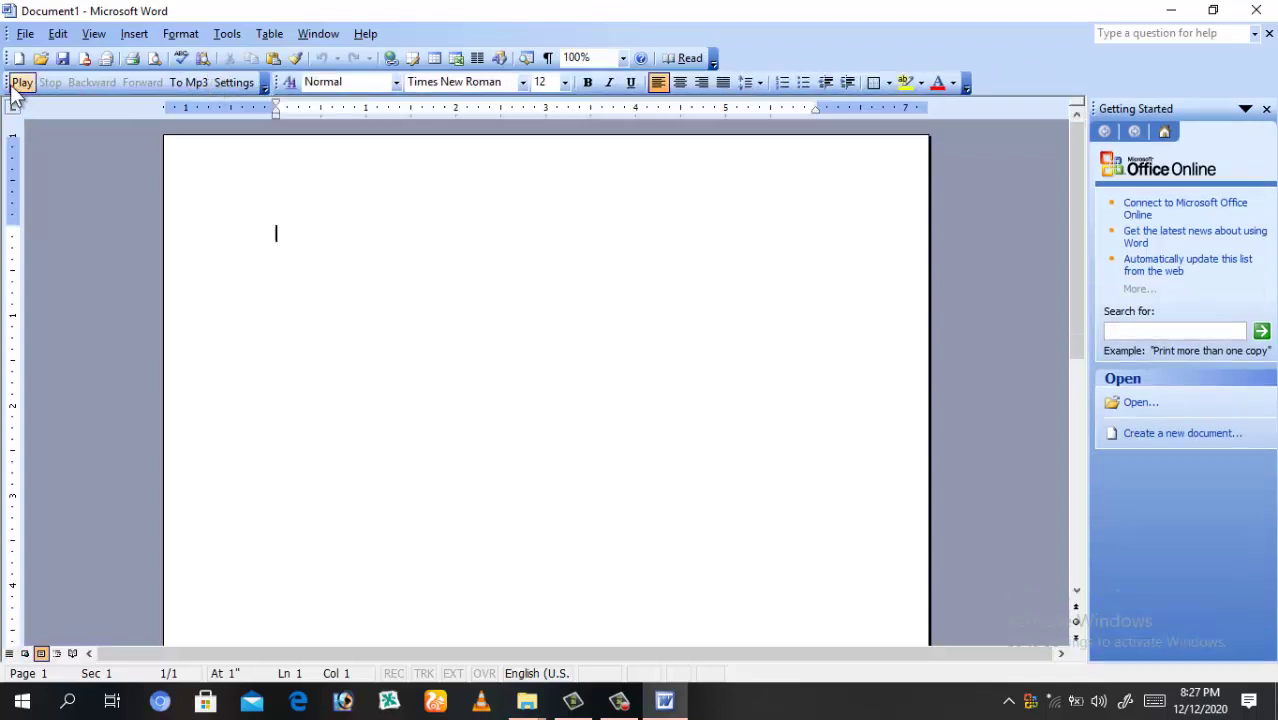
pyautogui.moveTo(5, 82); pyautogui.dragTo(190, 177)
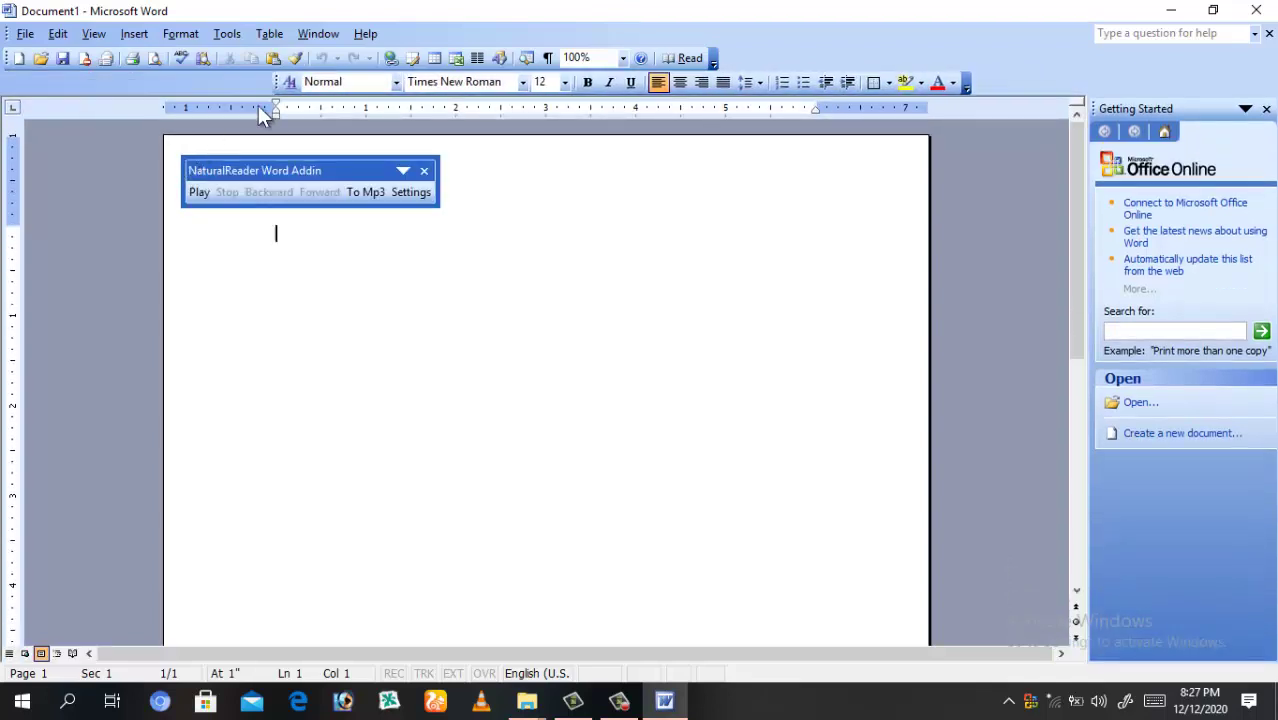
pyautogui.moveTo(275, 82); pyautogui.dragTo(6, 82)
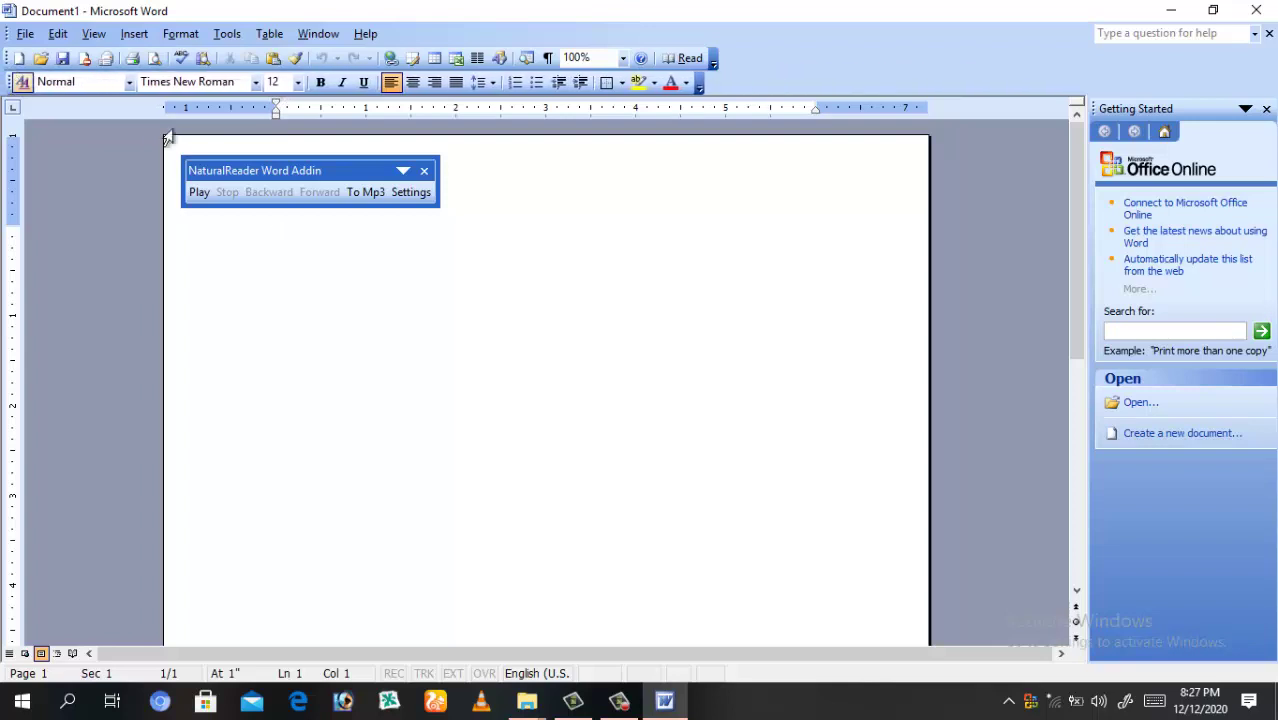
pyautogui.click(424, 172)
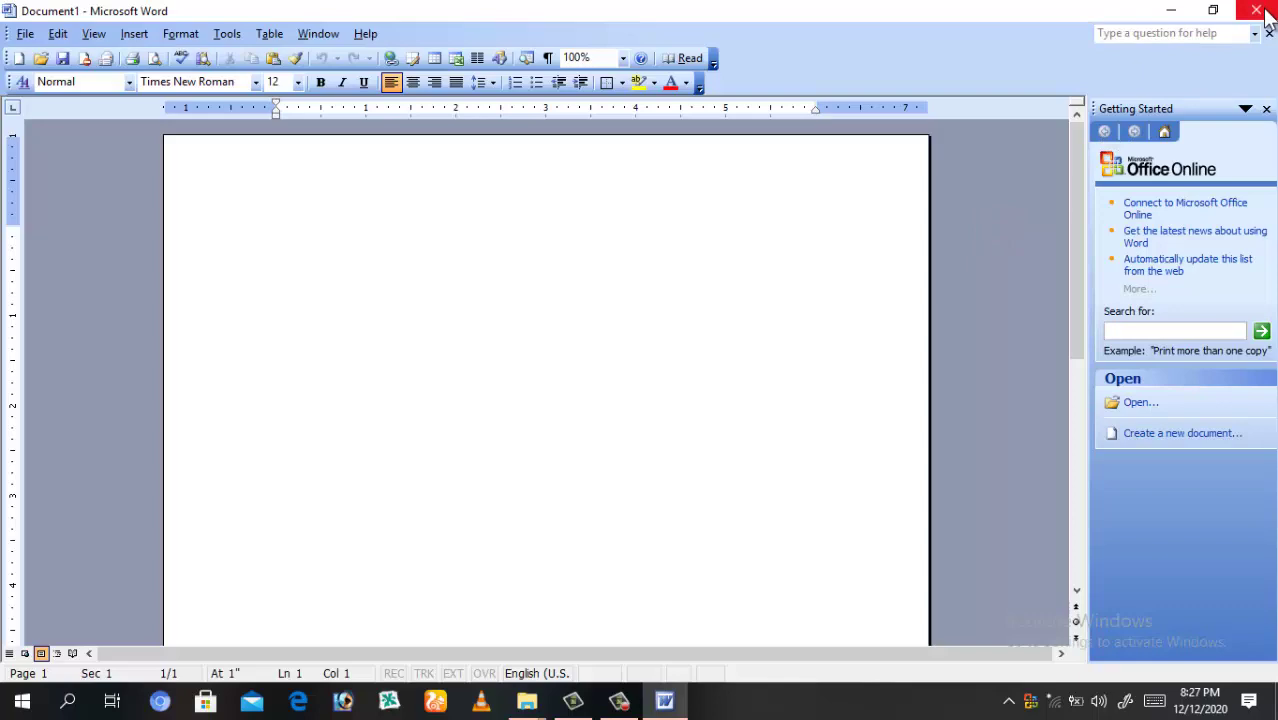
# Step: Minimize Word and search the Start menu for EXCEL
pyautogui.click(1170, 16)
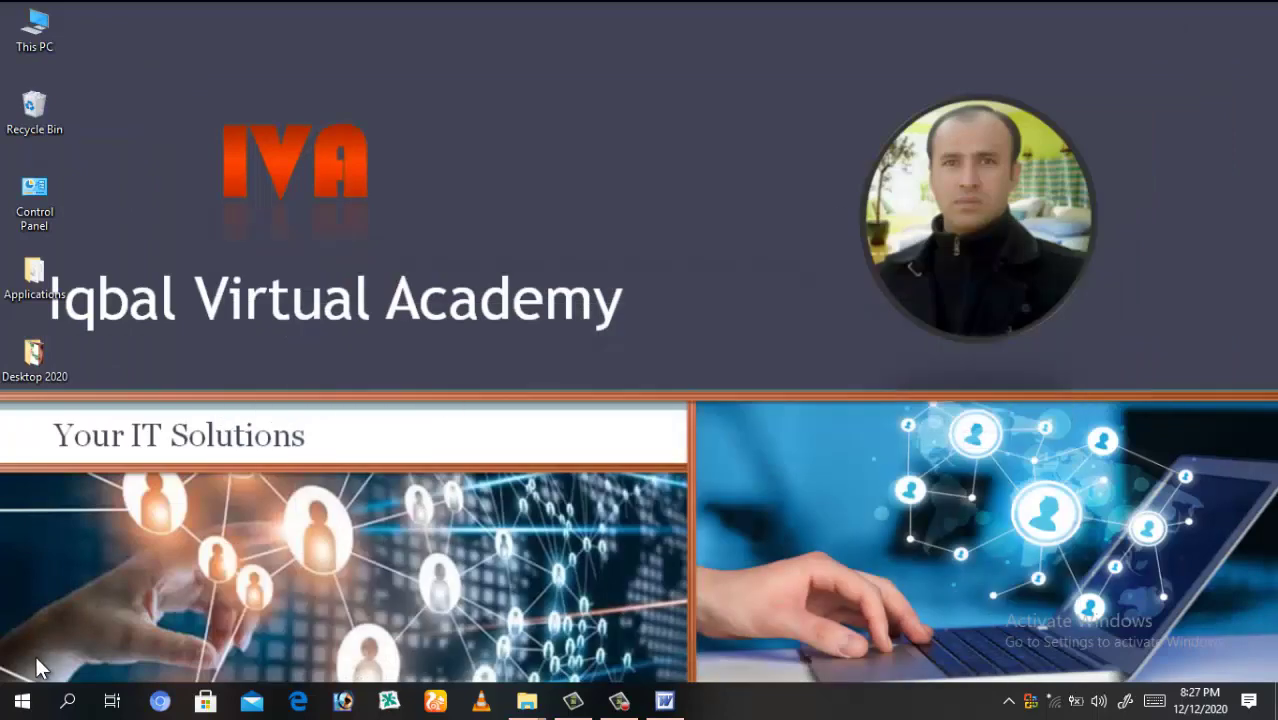
pyautogui.click(24, 706)
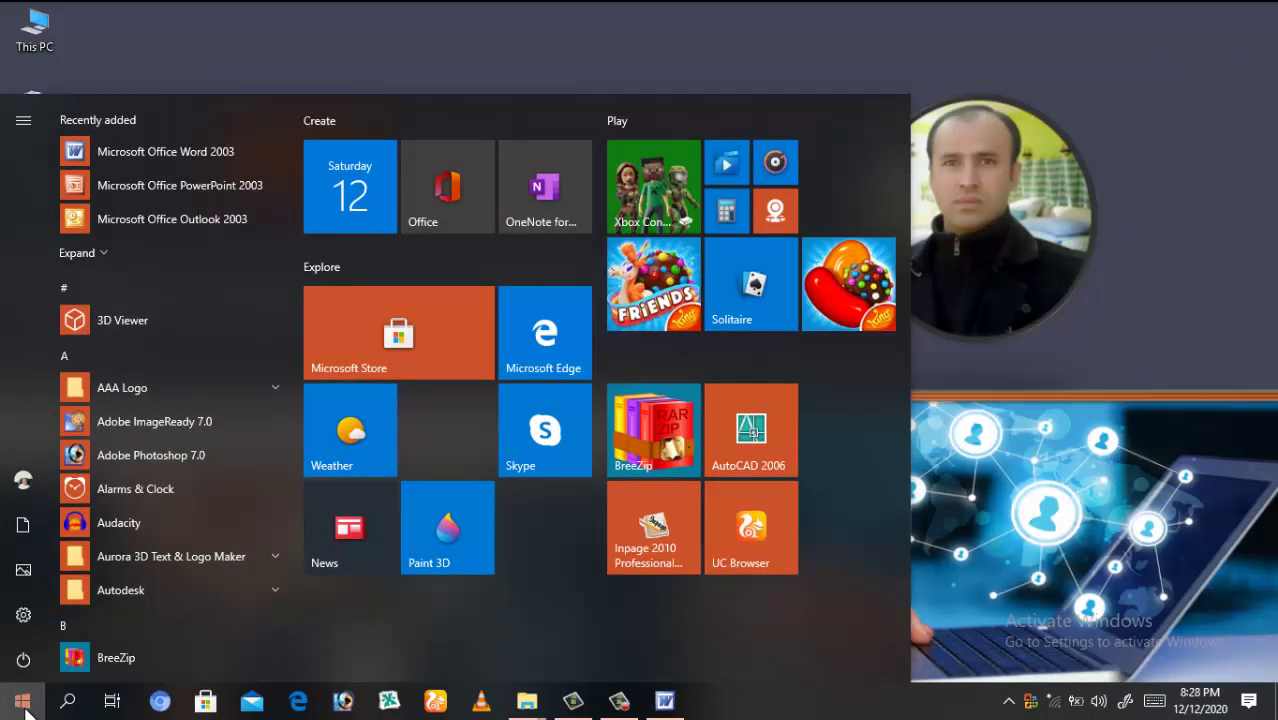
pyautogui.write('EX')
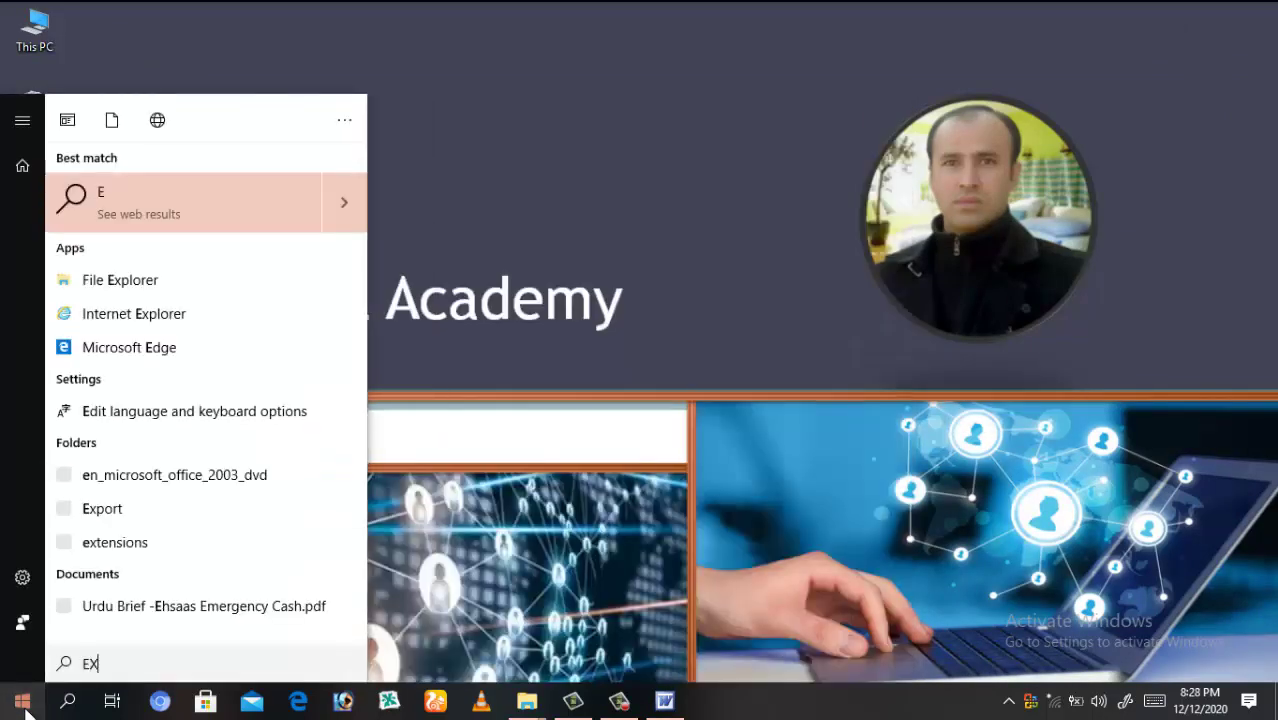
pyautogui.write('C')
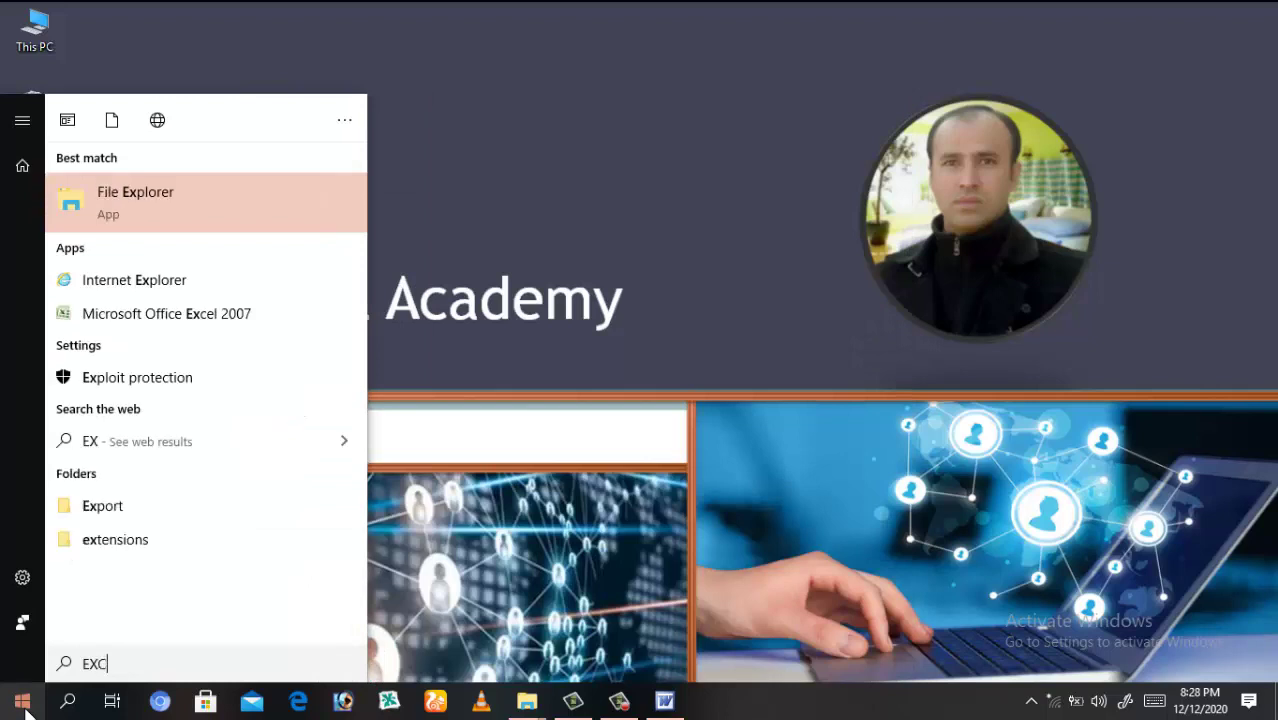
pyautogui.write('EL')
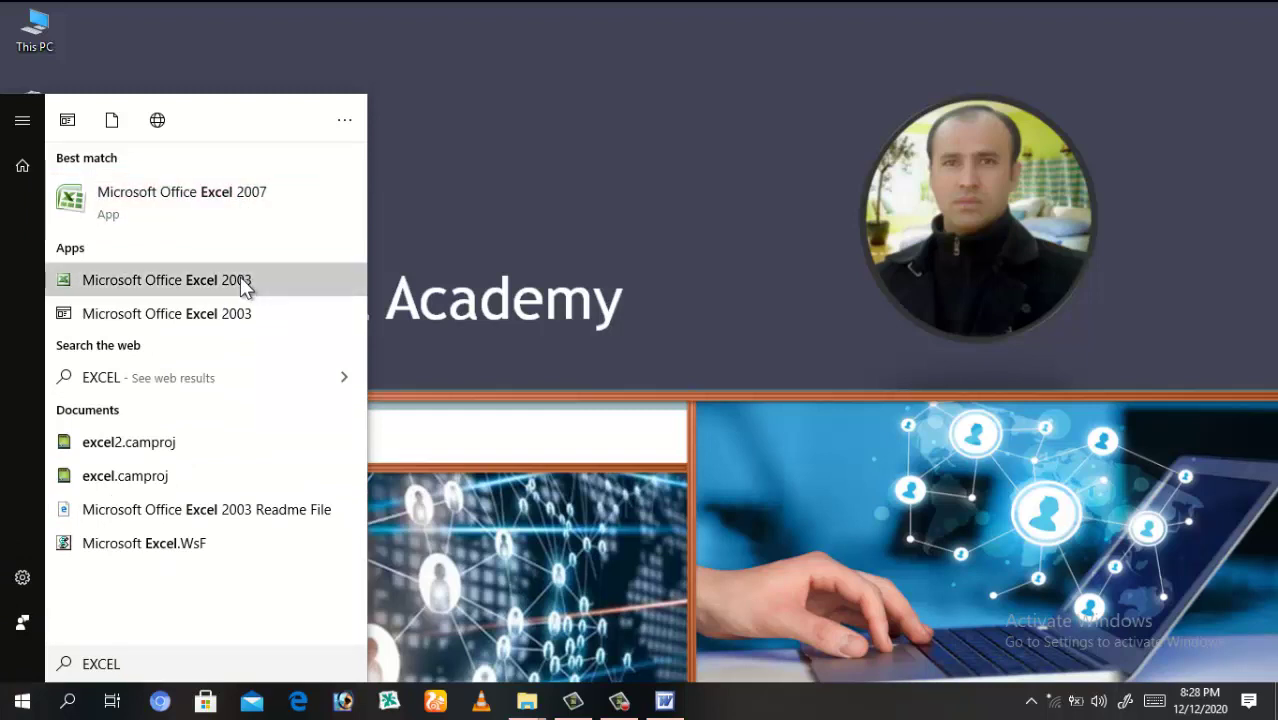
# Step: Launch Excel 2003 from the search results and select several cells in Book1, ending on D11
pyautogui.click(241, 281)
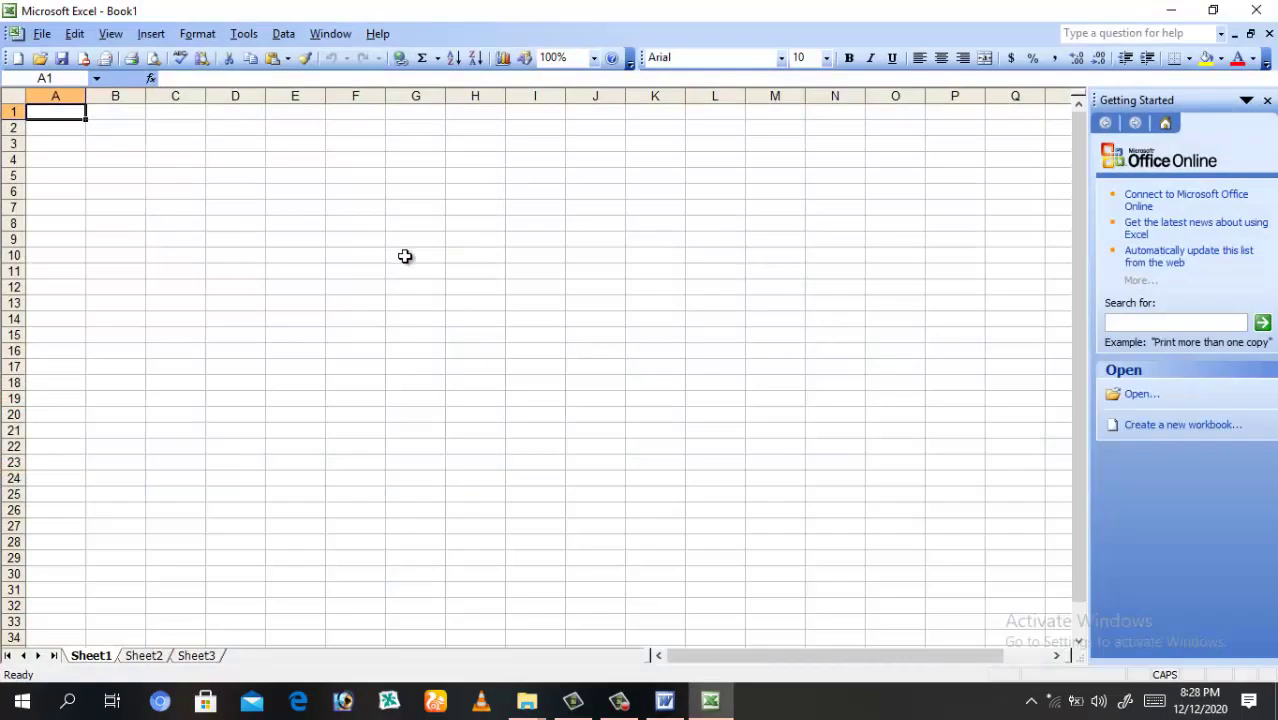
pyautogui.click(406, 257)
pyautogui.press('Home')
pyautogui.click(625, 223)
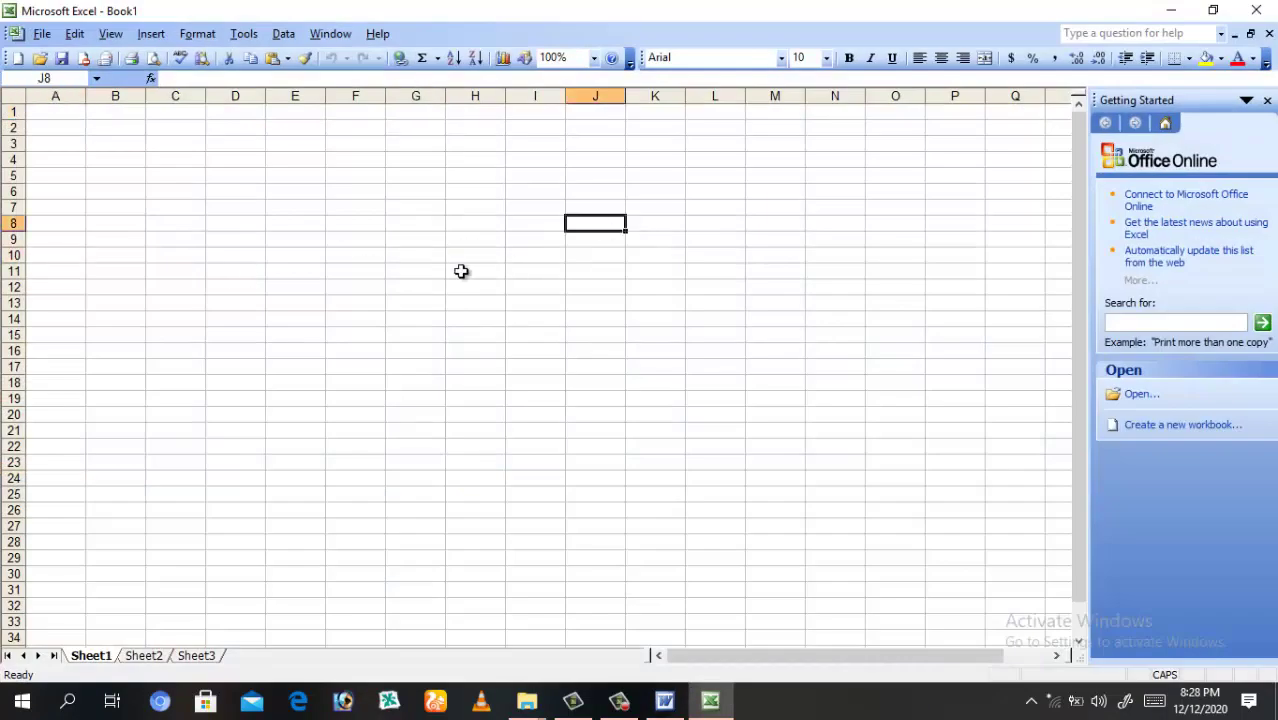
pyautogui.click(459, 271)
pyautogui.click(357, 285)
pyautogui.click(313, 260)
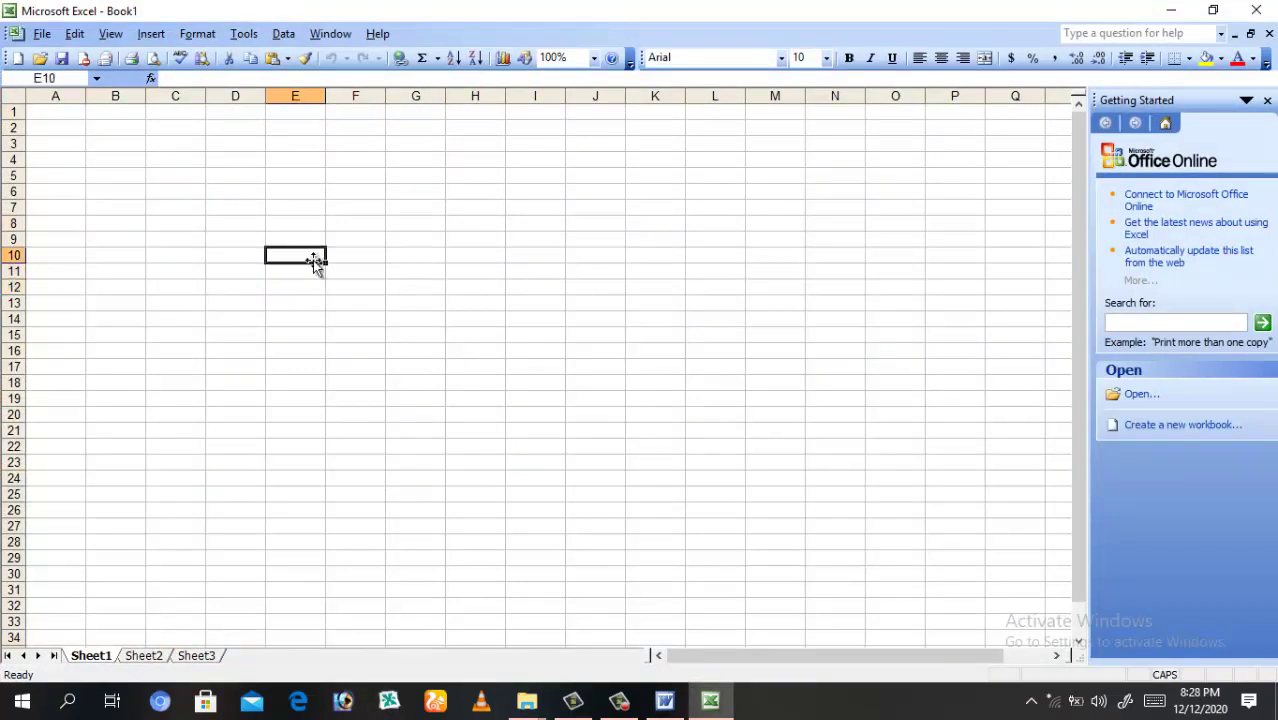
pyautogui.click(215, 278)
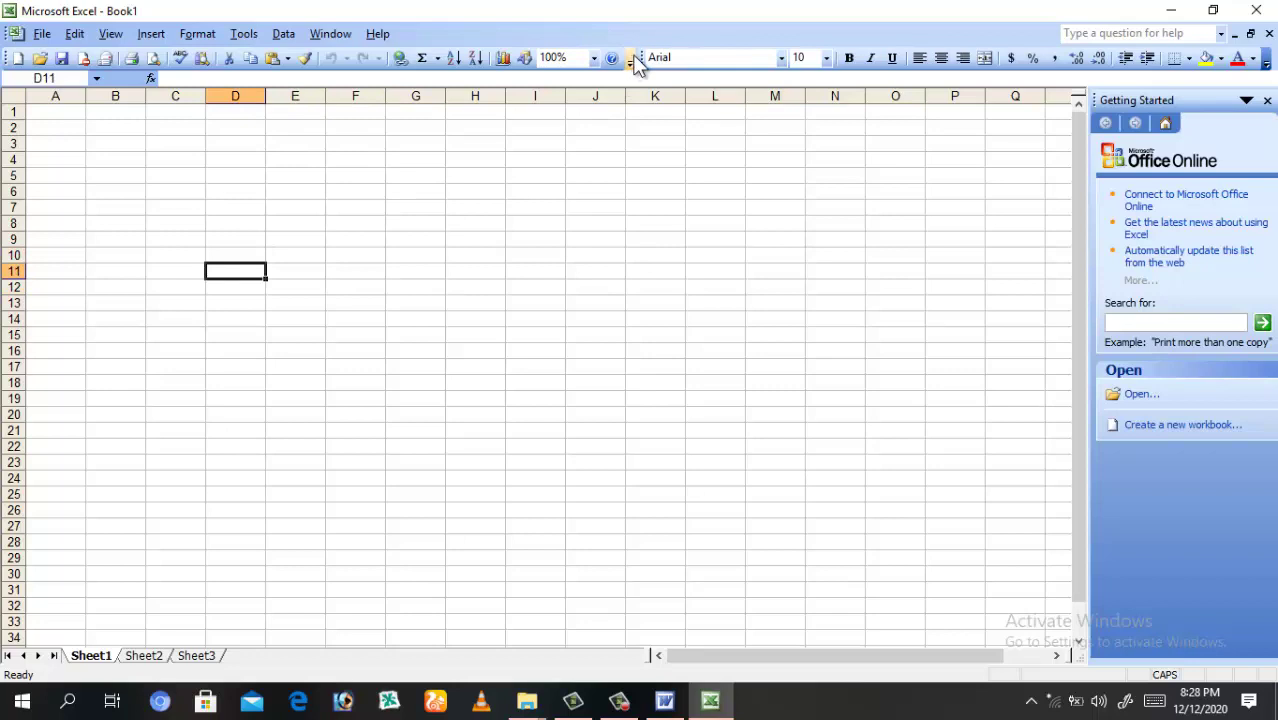
# Step: Dock Excel's Formatting toolbar at the left of its own second row, then select G5
pyautogui.moveTo(640, 60); pyautogui.dragTo(5, 88)
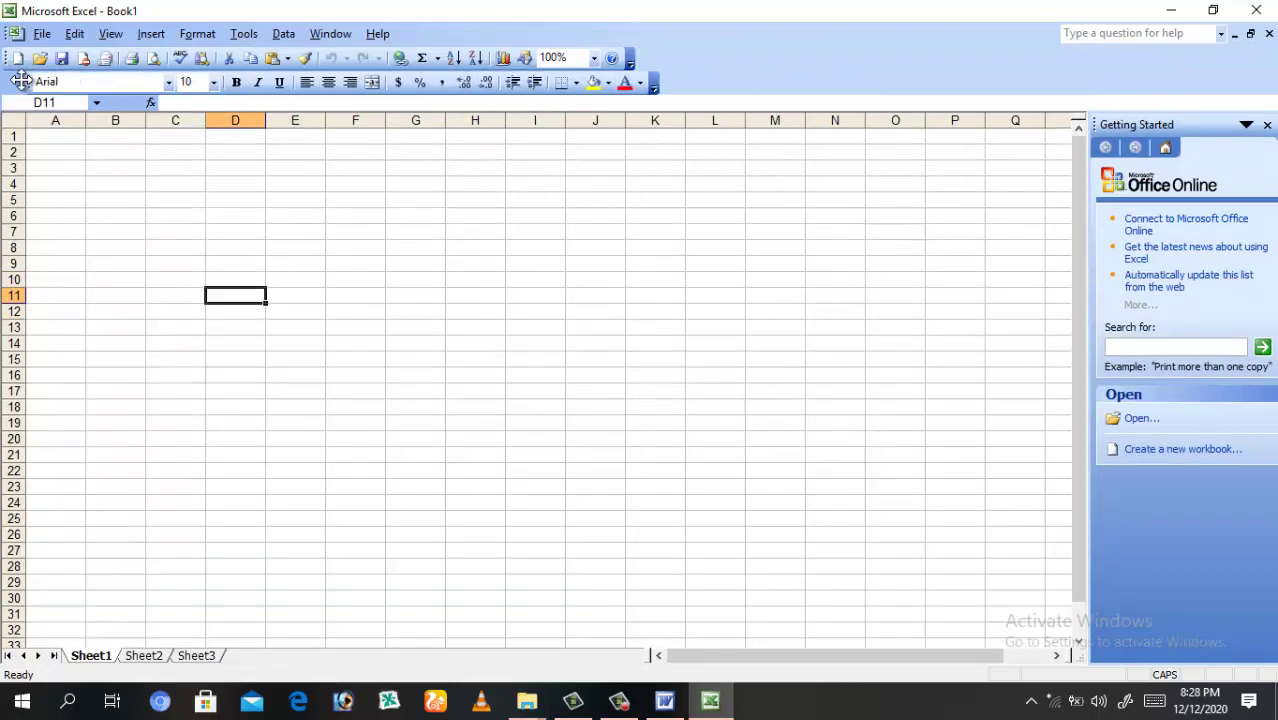
pyautogui.click(418, 203)
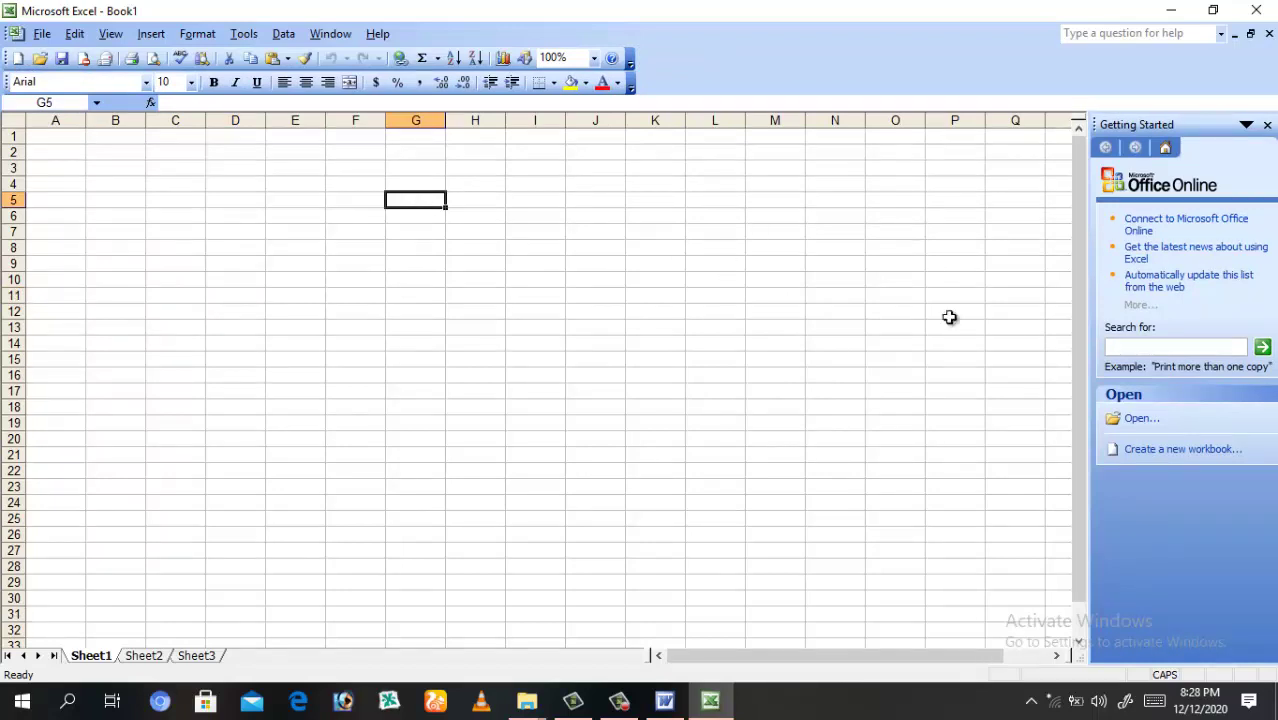